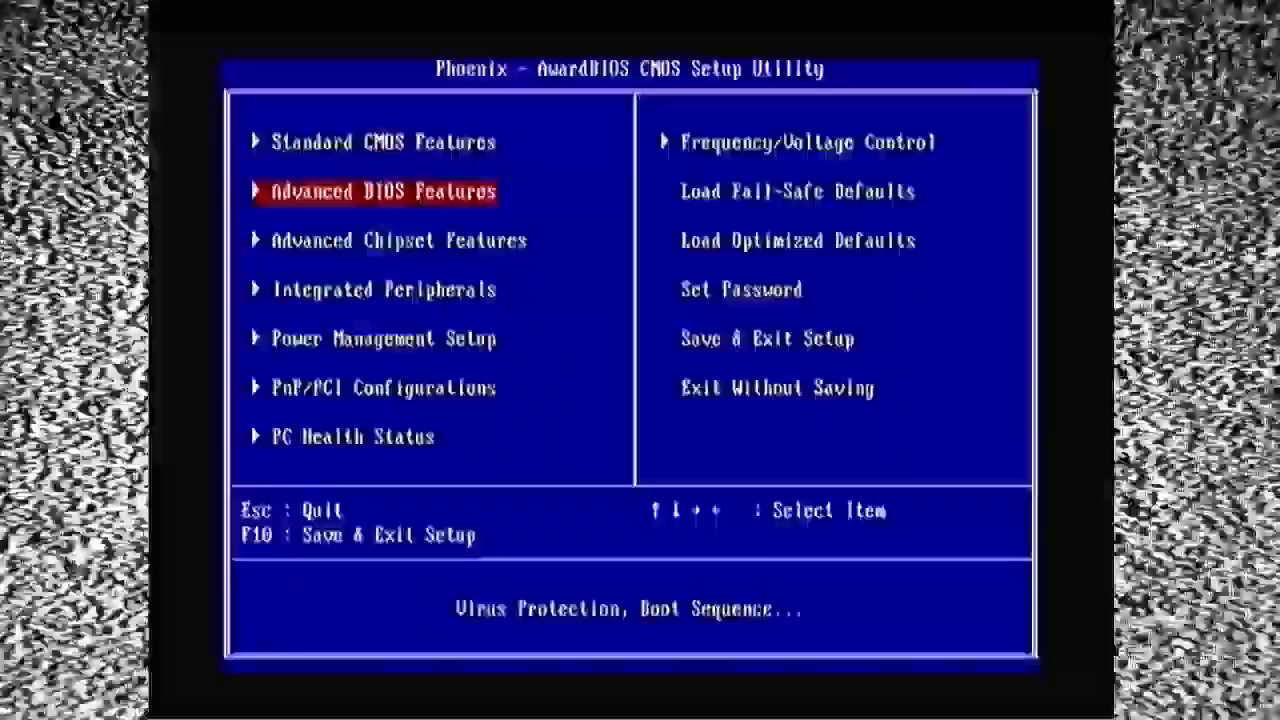
# Step: Move through the Award BIOS menu to Load Optimized Defaults
pyautogui.press('Right')
pyautogui.press('Down')
pyautogui.press('Down')
pyautogui.press('Down')
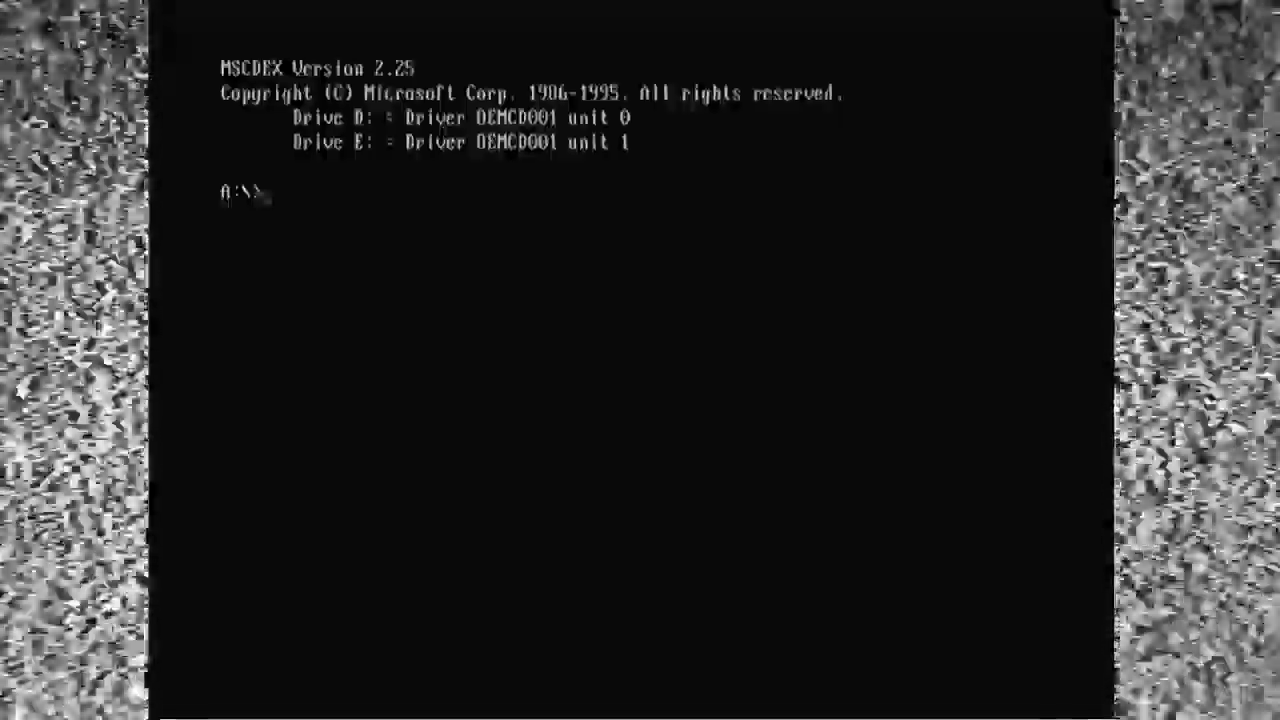
# Step: Switch to CD drive D: and format drive C:, answering y to the data-loss warning
pyautogui.write('d:')
pyautogui.press('Return')
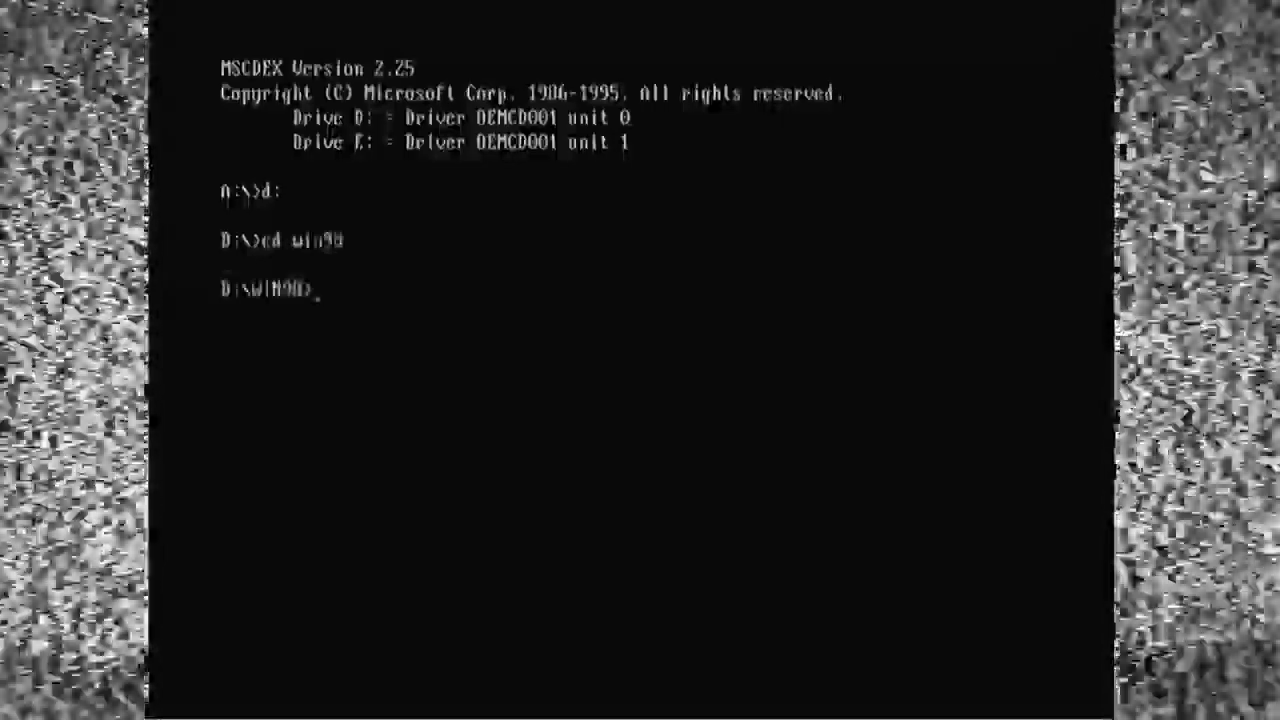
pyautogui.write('format c:')
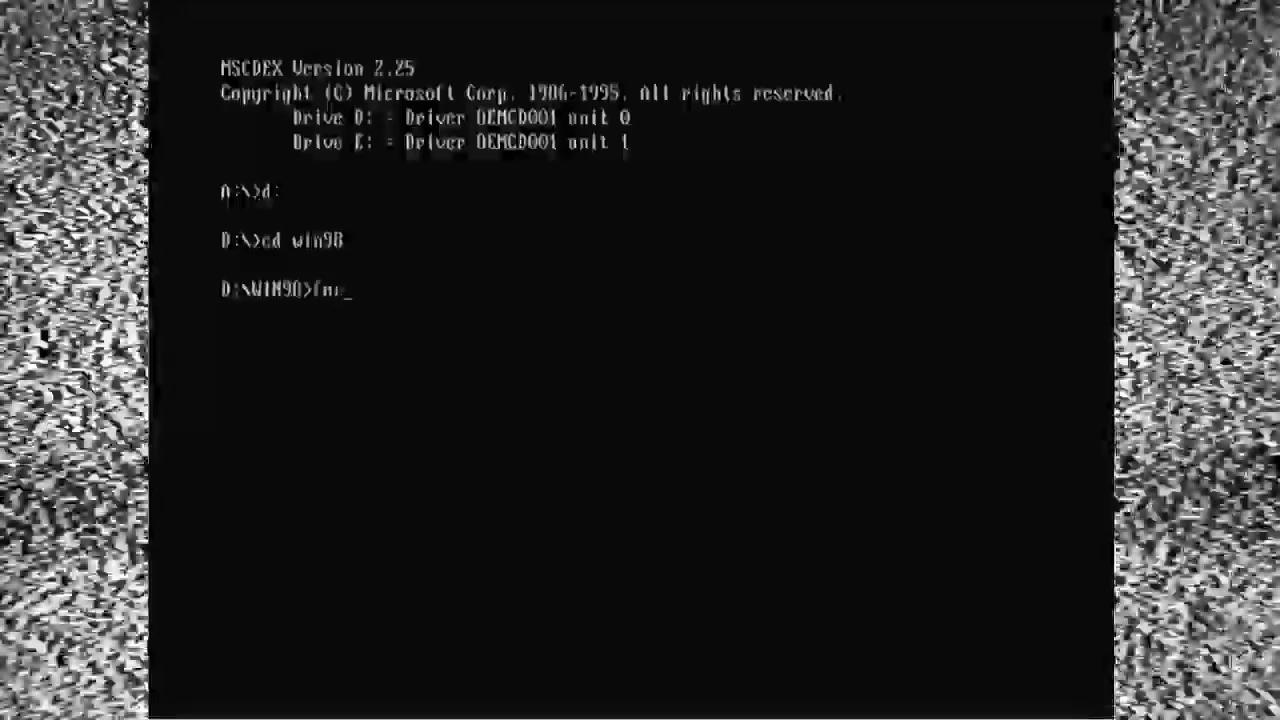
pyautogui.press('BackSpace')
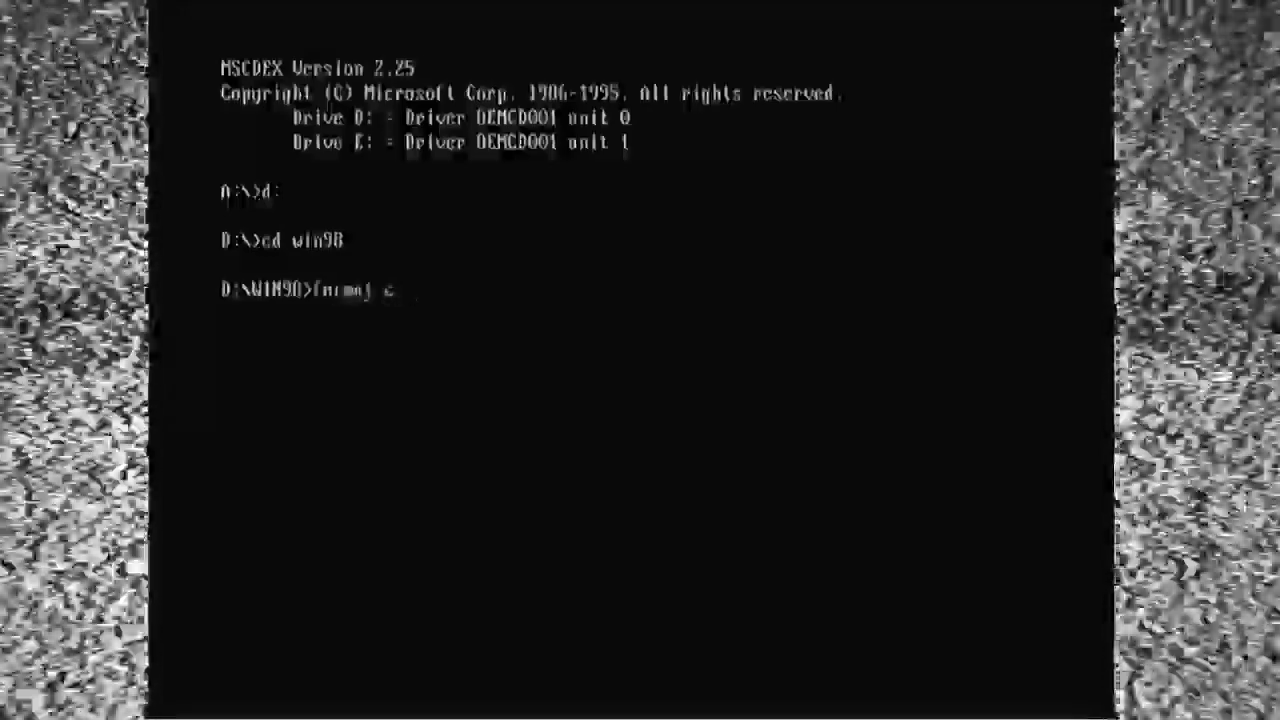
pyautogui.write(':')
pyautogui.press('Return')
pyautogui.write('y')
pyautogui.press('Return')
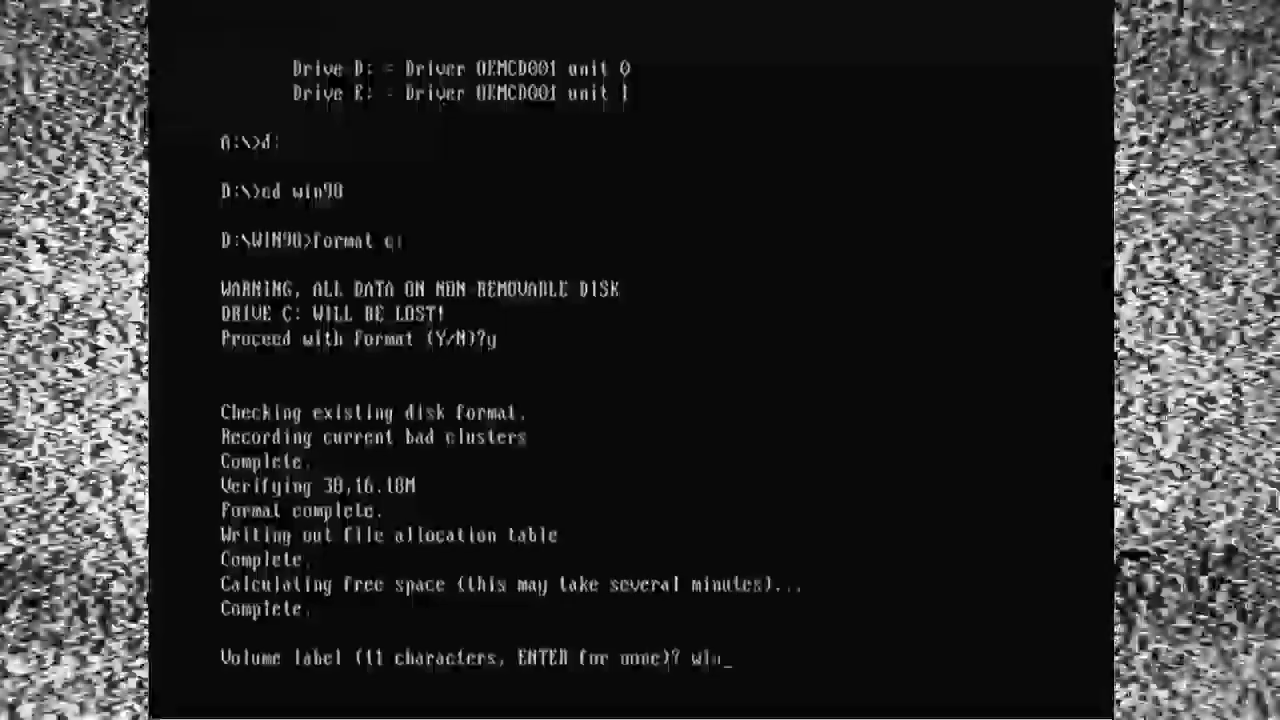
# Step: Label drive C: win98se, create C:\win98, and copy the CD's WIN98 files, retrying on error
pyautogui.write('98se')
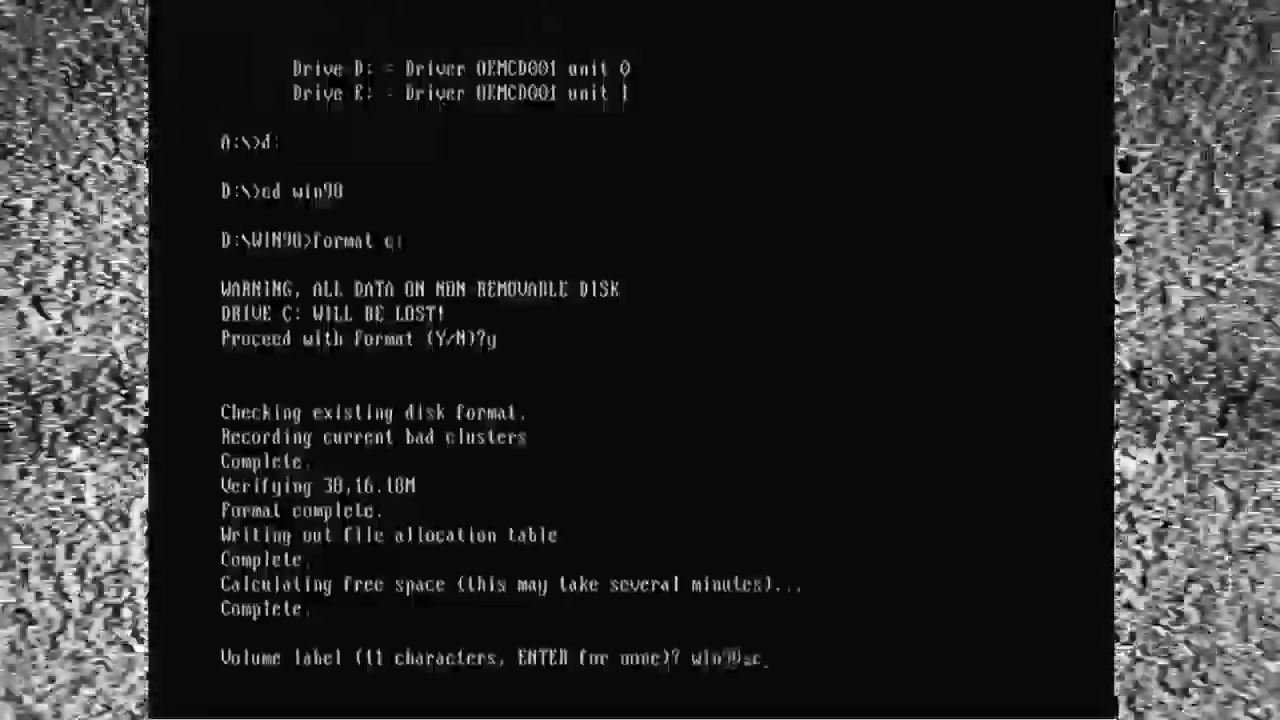
pyautogui.press('Return')
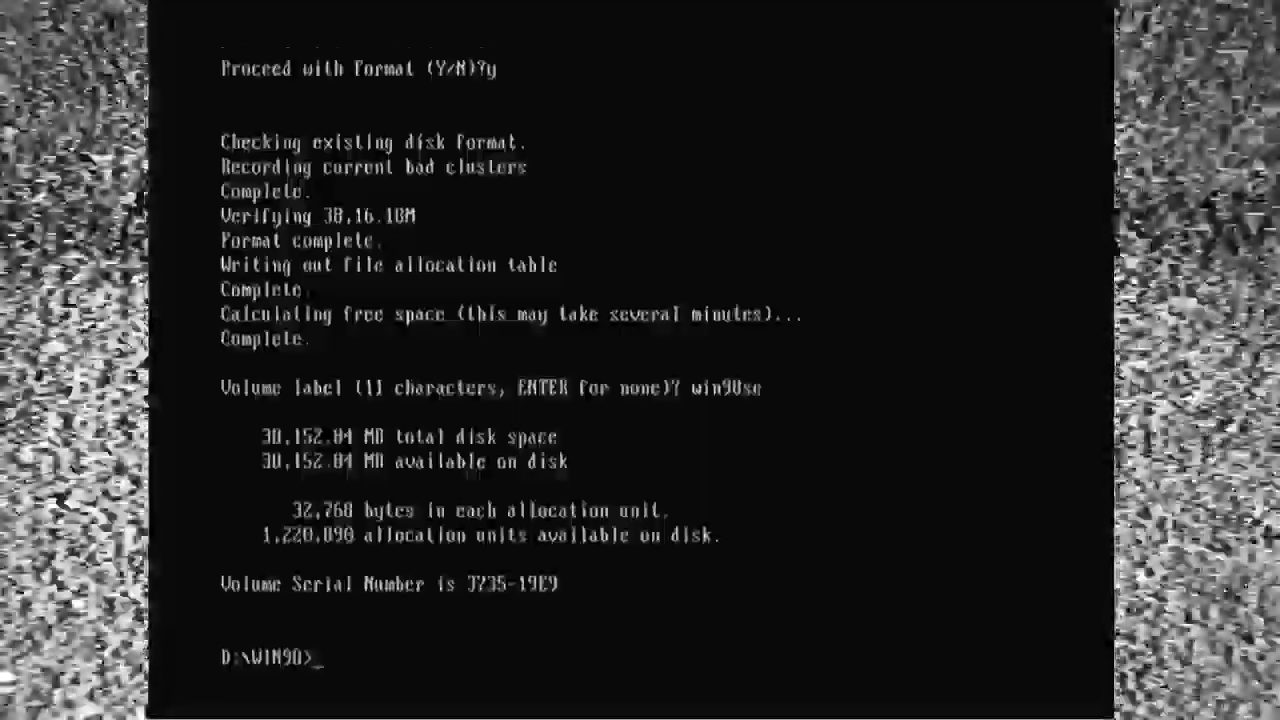
pyautogui.write('md')
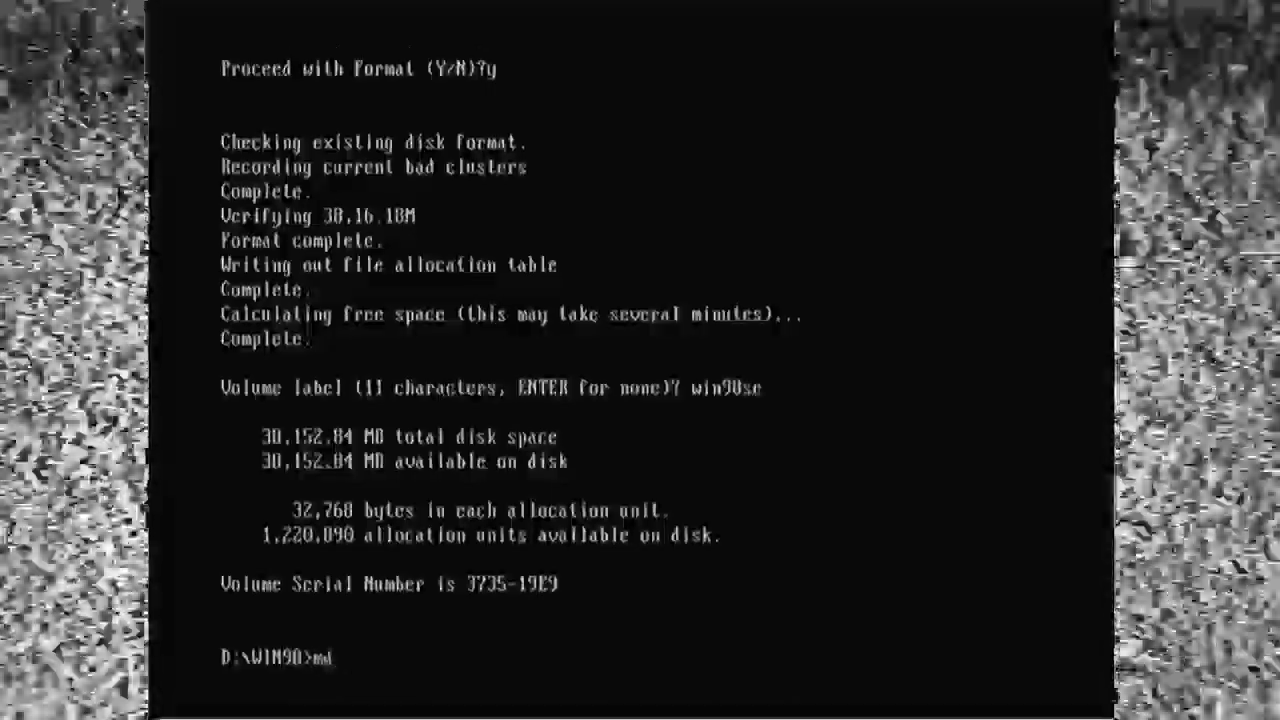
pyautogui.write(' c:\\win98')
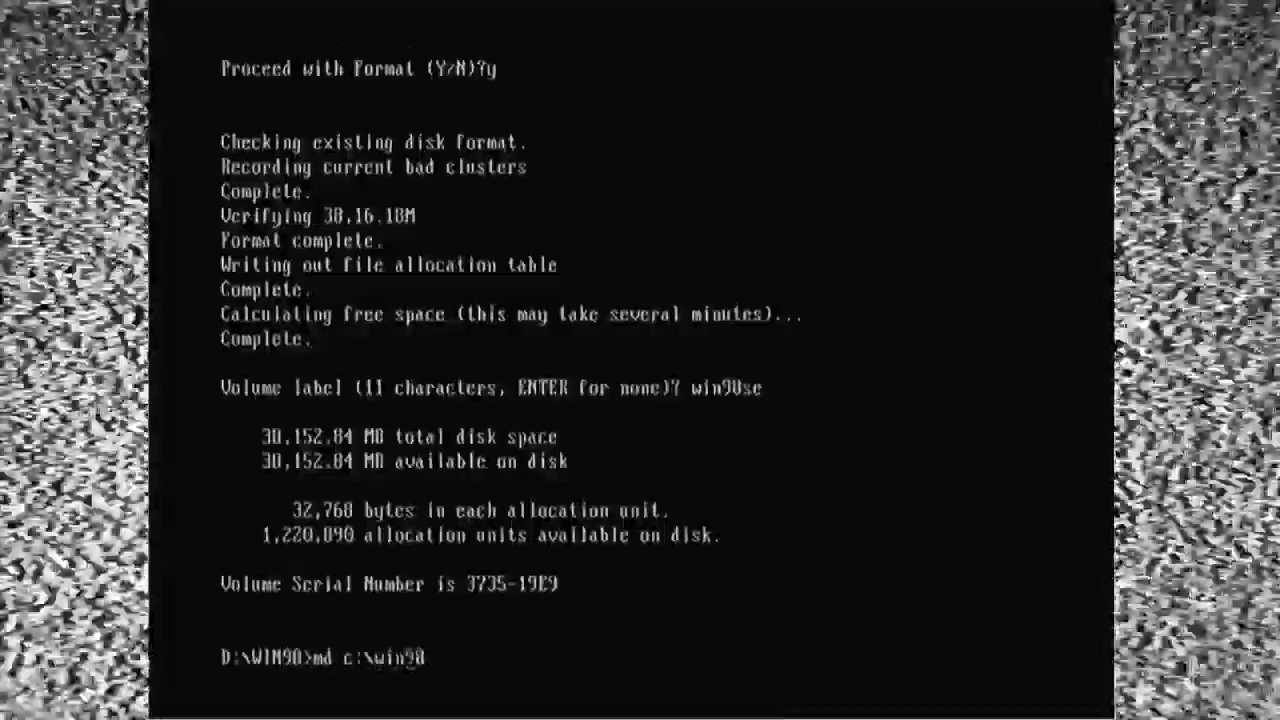
pyautogui.press('Return')
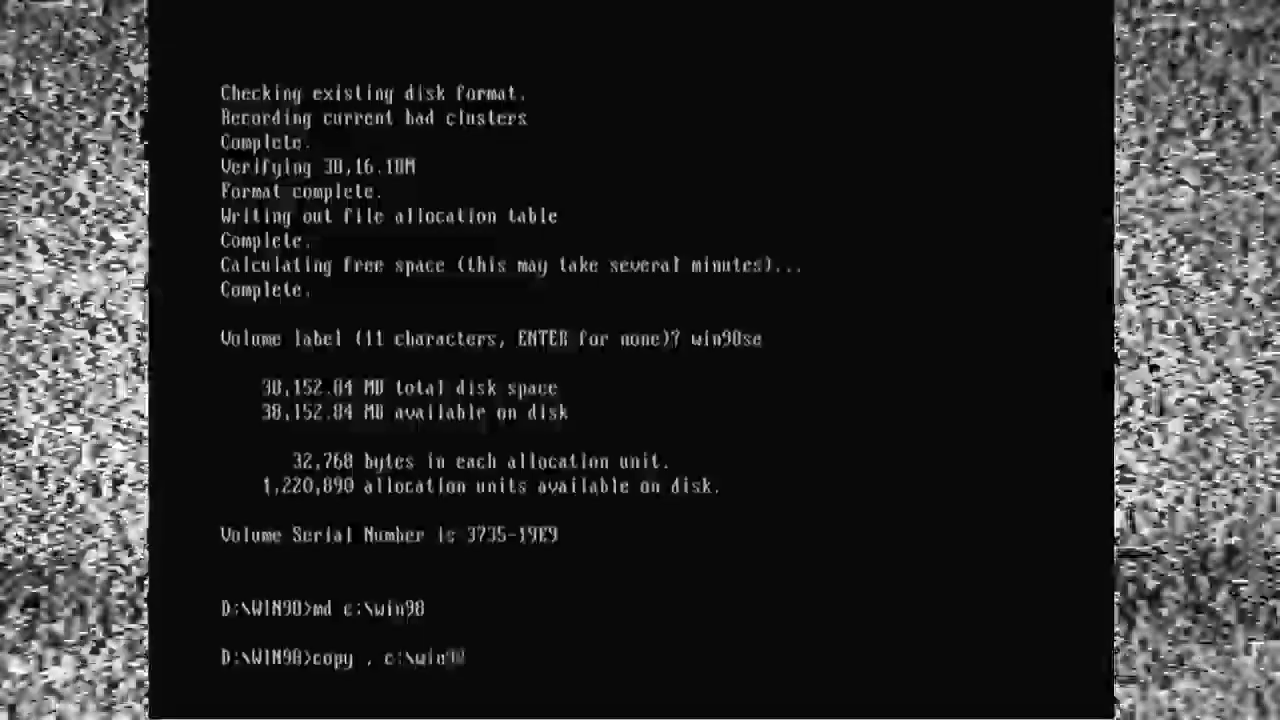
pyautogui.press('Return')
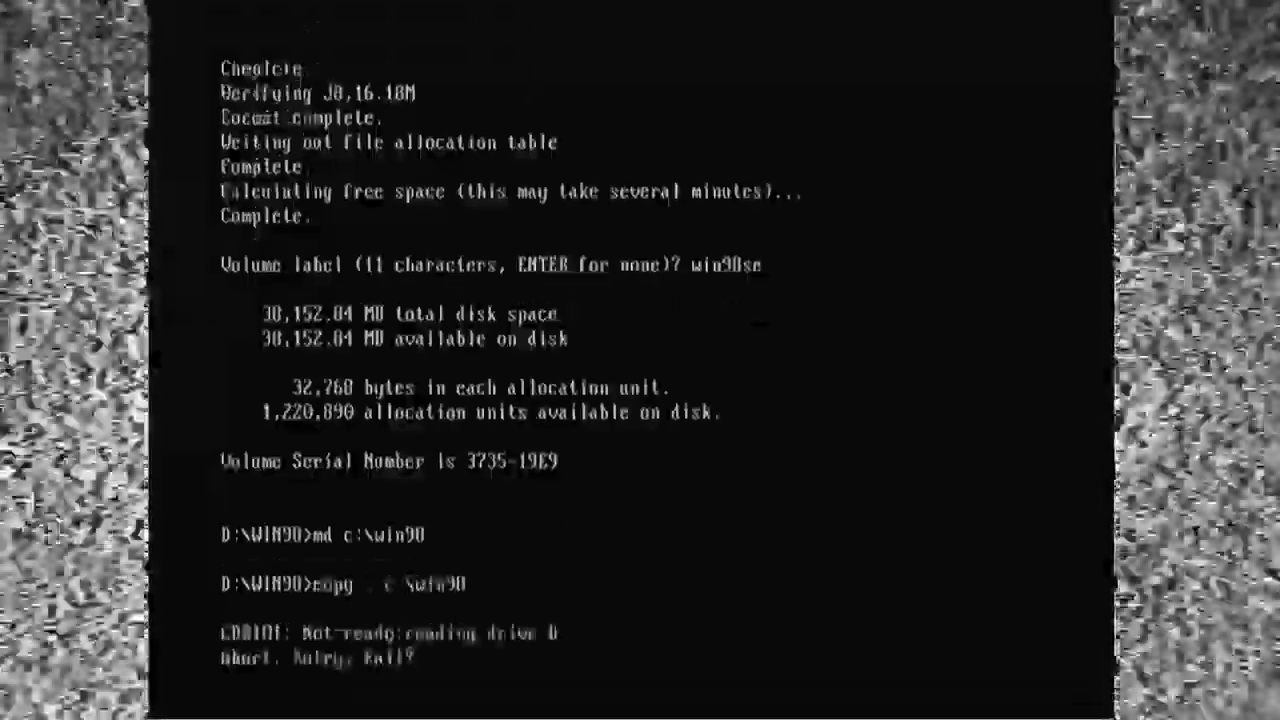
pyautogui.press('r')
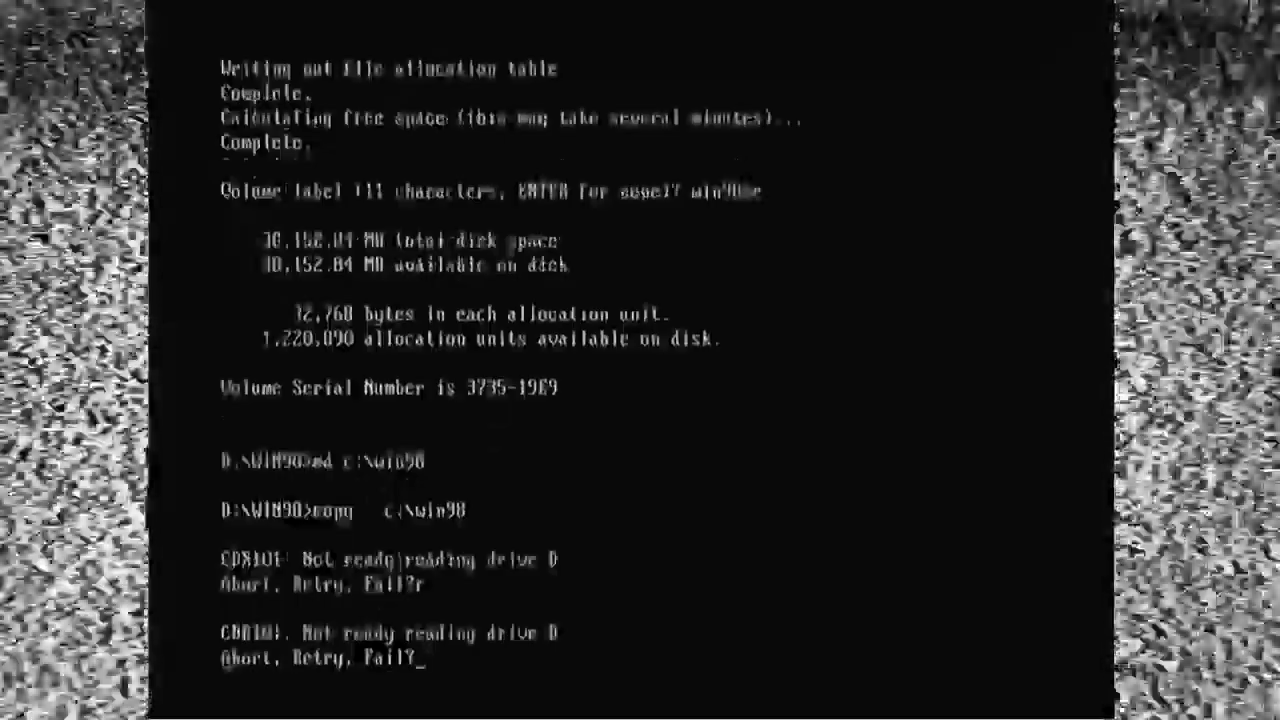
# Step: Answer r to retry the drive D: read error so copying continues
pyautogui.write('r')
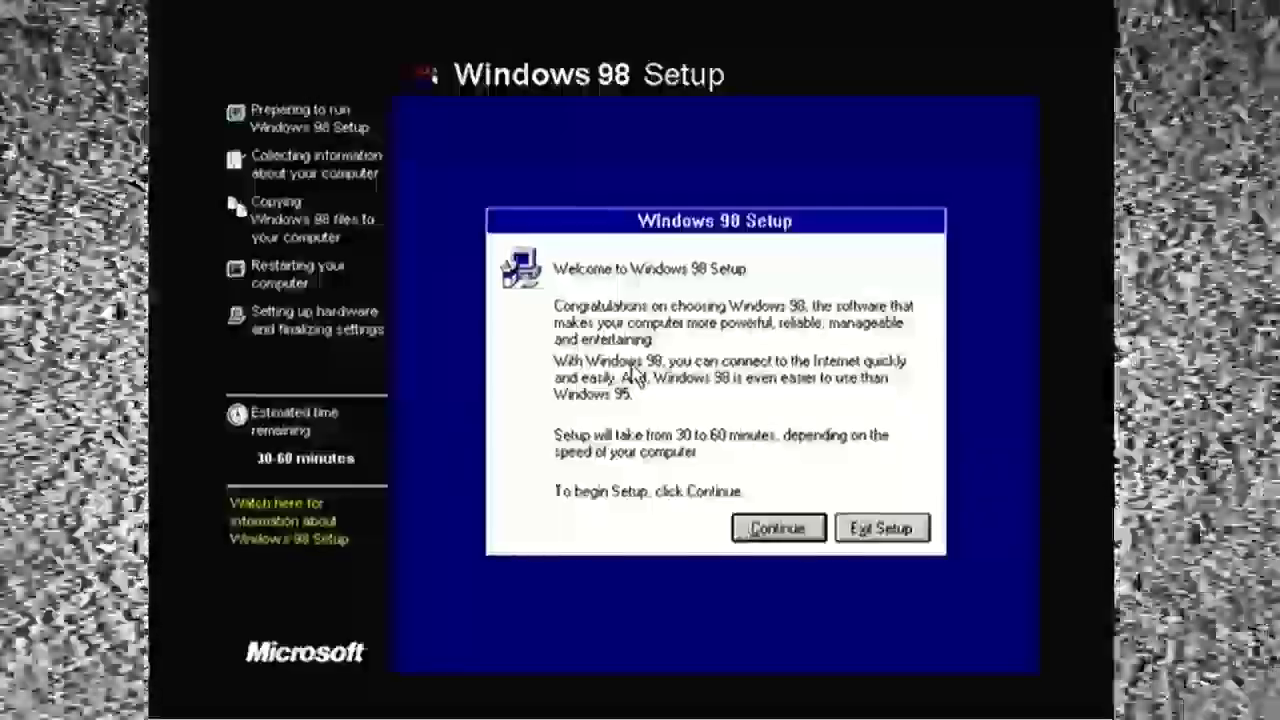
# Step: Continue past the welcome screen and keep C:\WINDOWS as the install folder
pyautogui.press('Return')
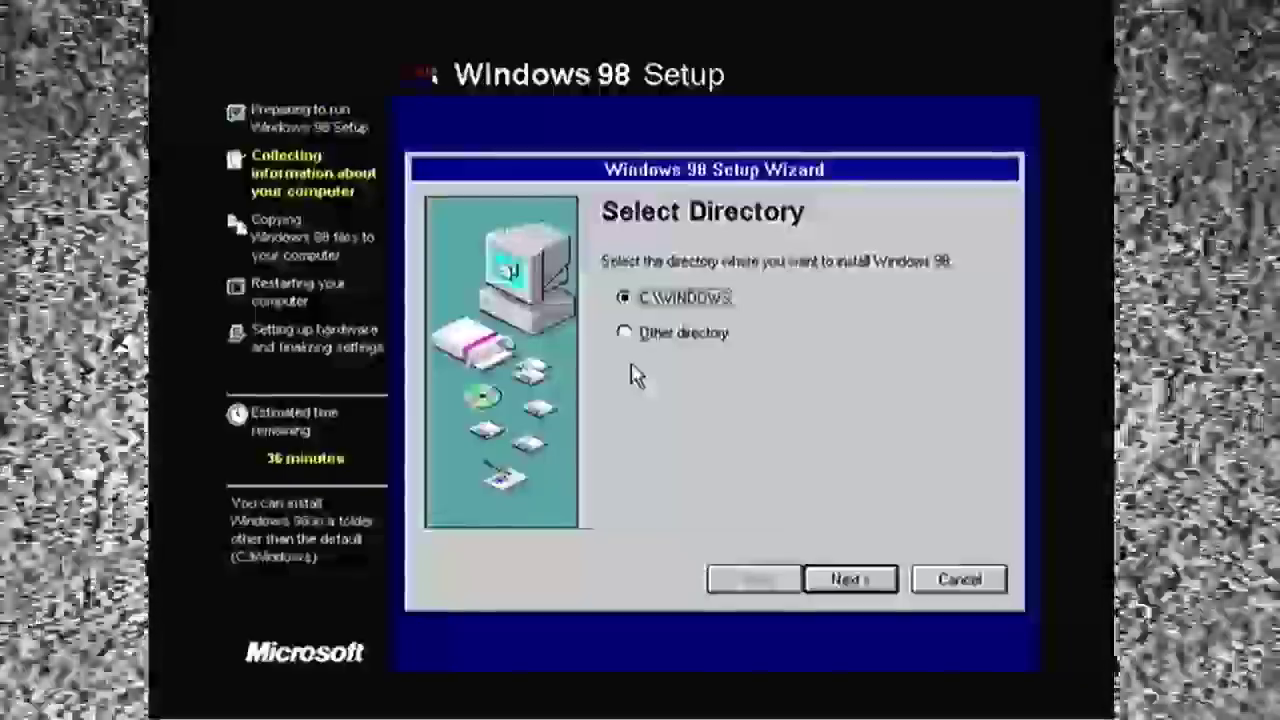
pyautogui.press('Return')
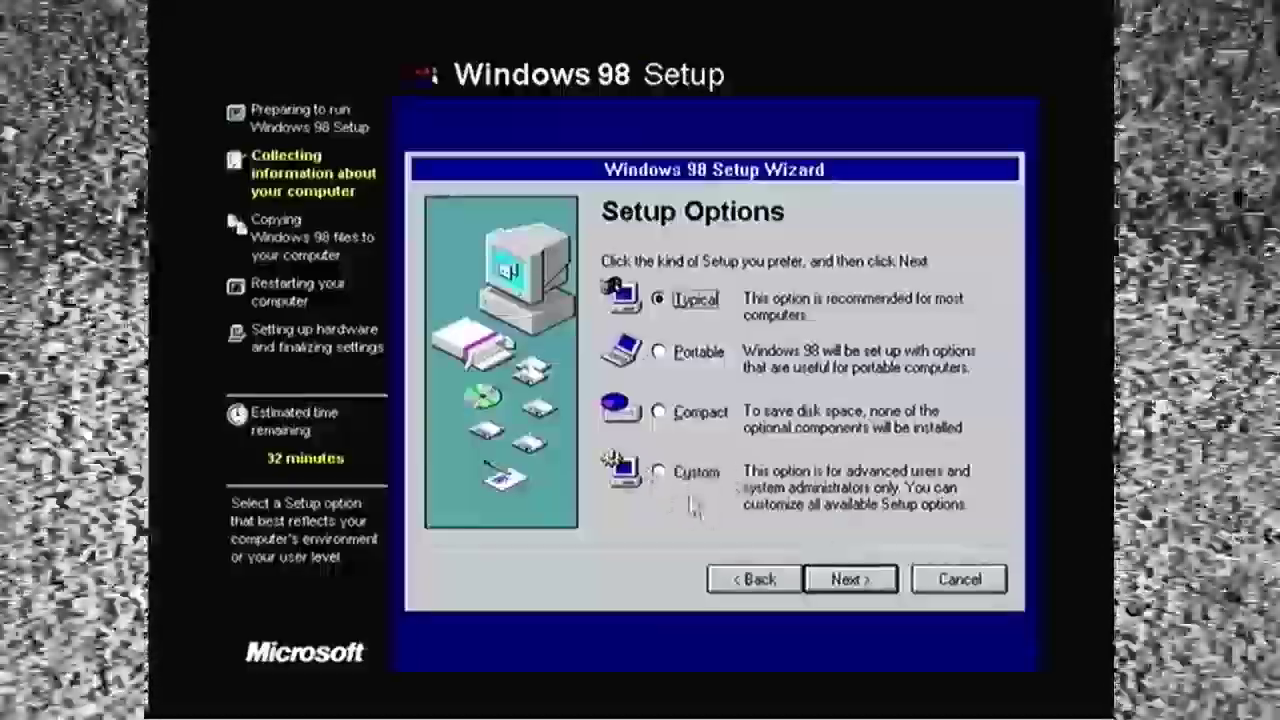
# Step: Choose Custom setup, fully include Accessories, and review the Communications sub-components
pyautogui.click(662, 474)
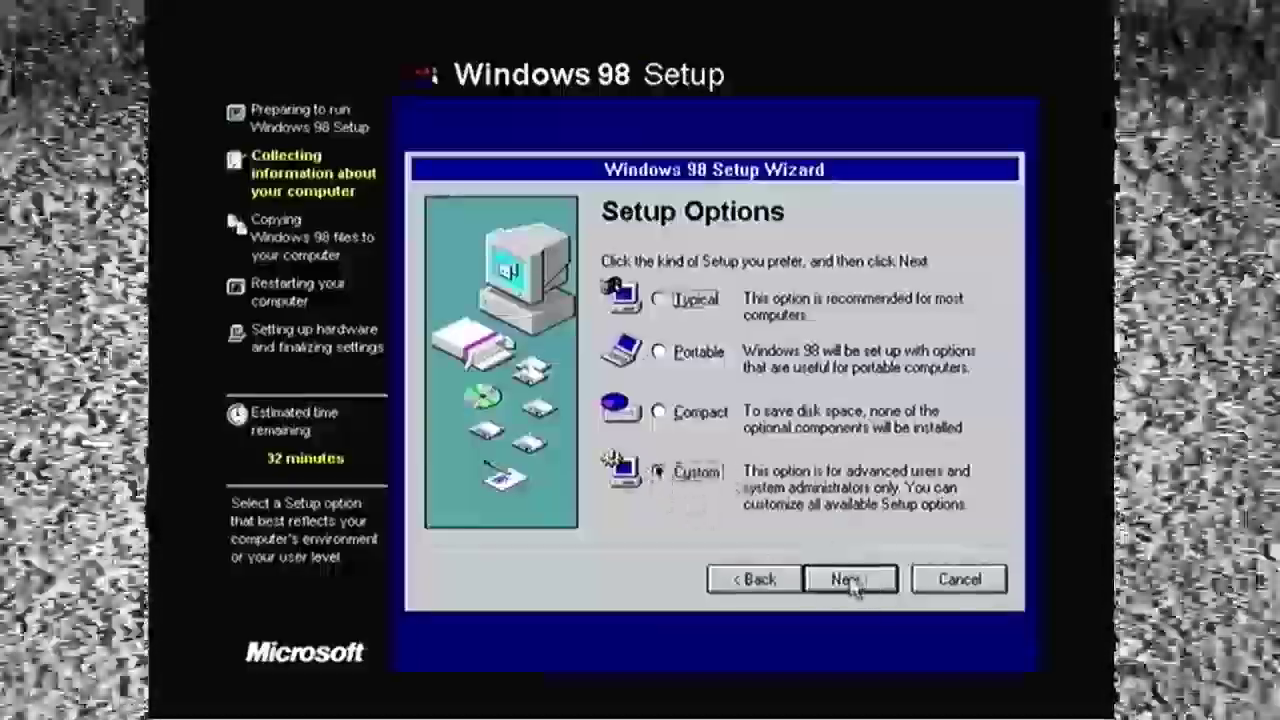
pyautogui.click(850, 584)
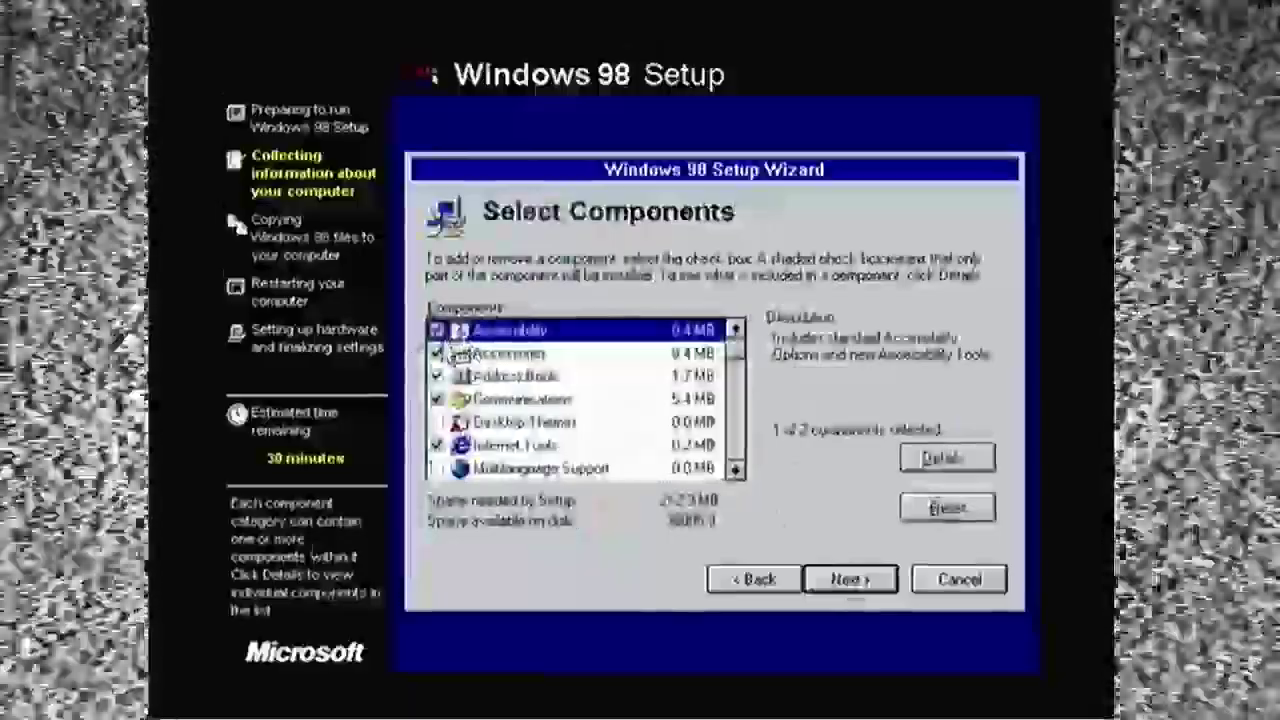
pyautogui.click(436, 354)
pyautogui.click(436, 354)
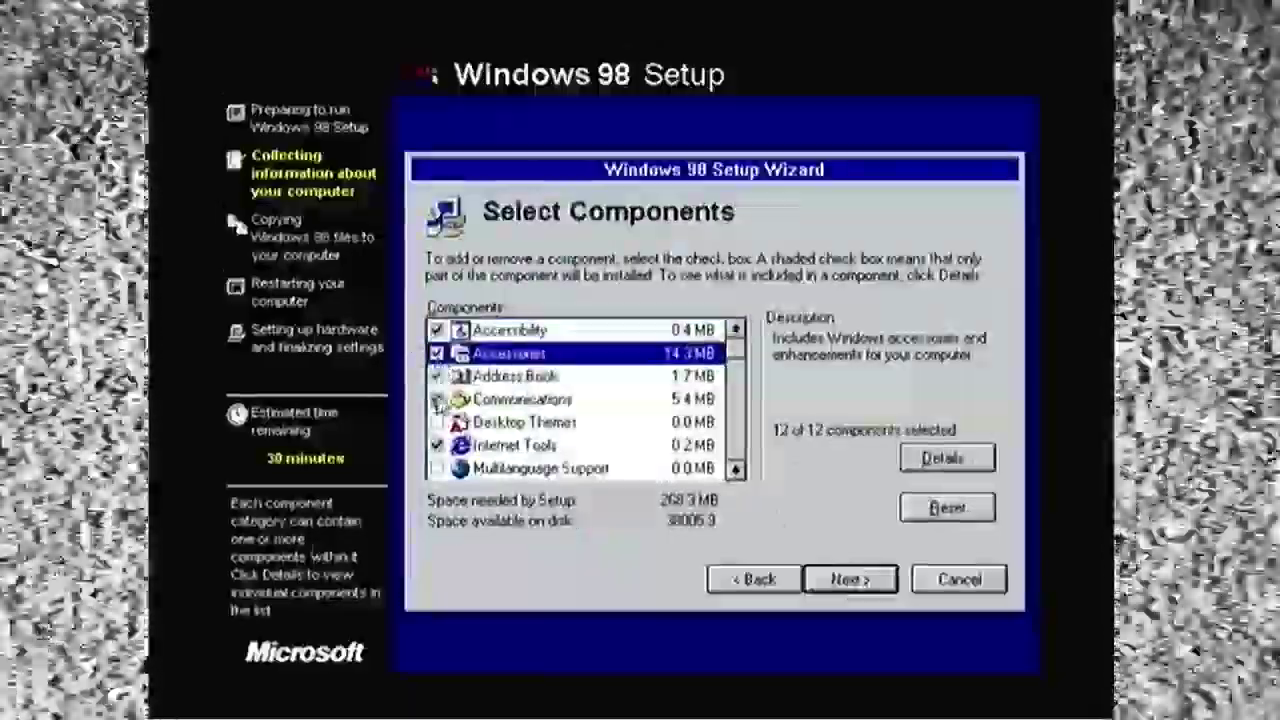
pyautogui.click(437, 399)
pyautogui.doubleClick(440, 401)
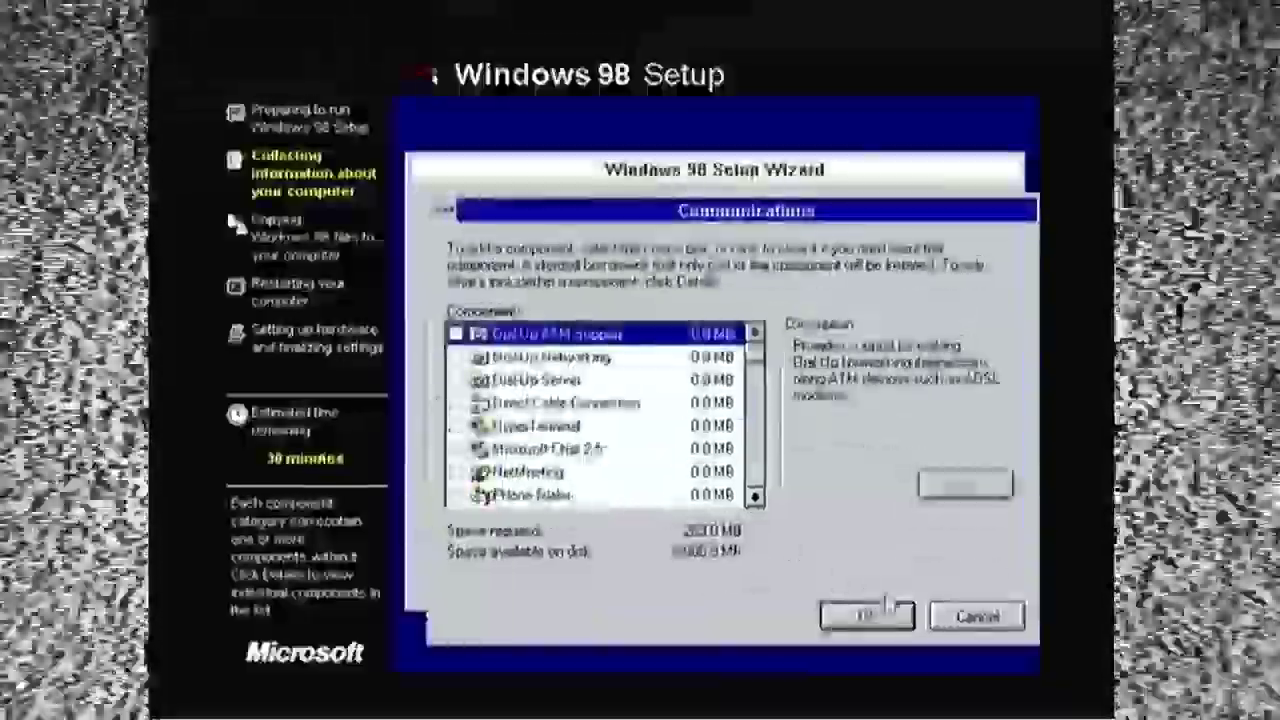
pyautogui.click(977, 618)
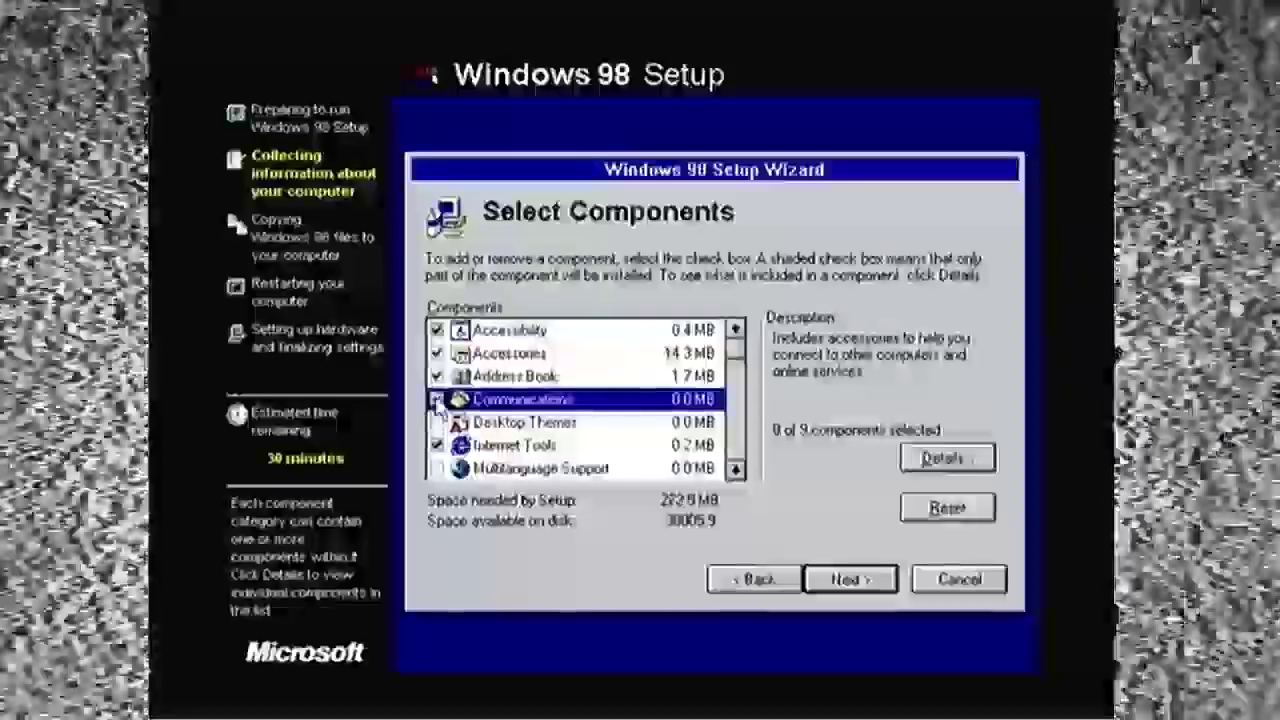
# Step: Fully include Desktop Themes, Internet Tools, Multimedia and System Tools, then continue
pyautogui.click(437, 422)
pyautogui.click(437, 445)
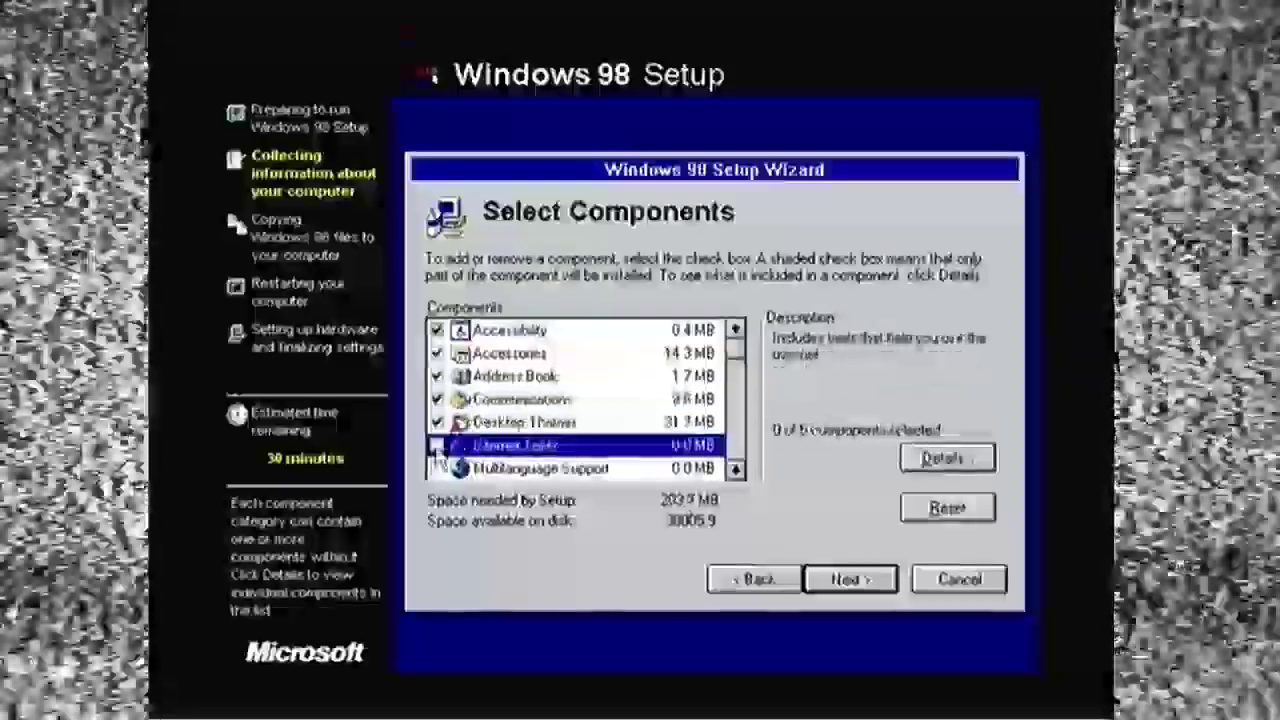
pyautogui.click(437, 445)
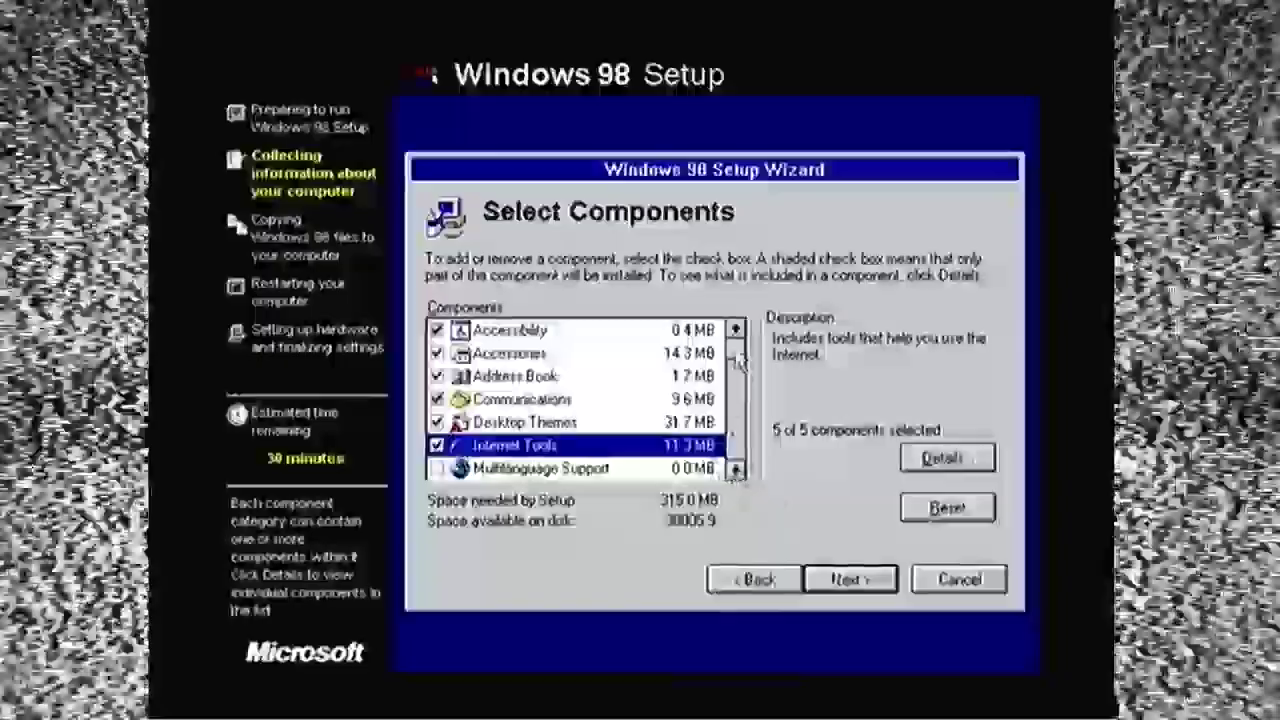
pyautogui.click(735, 468)
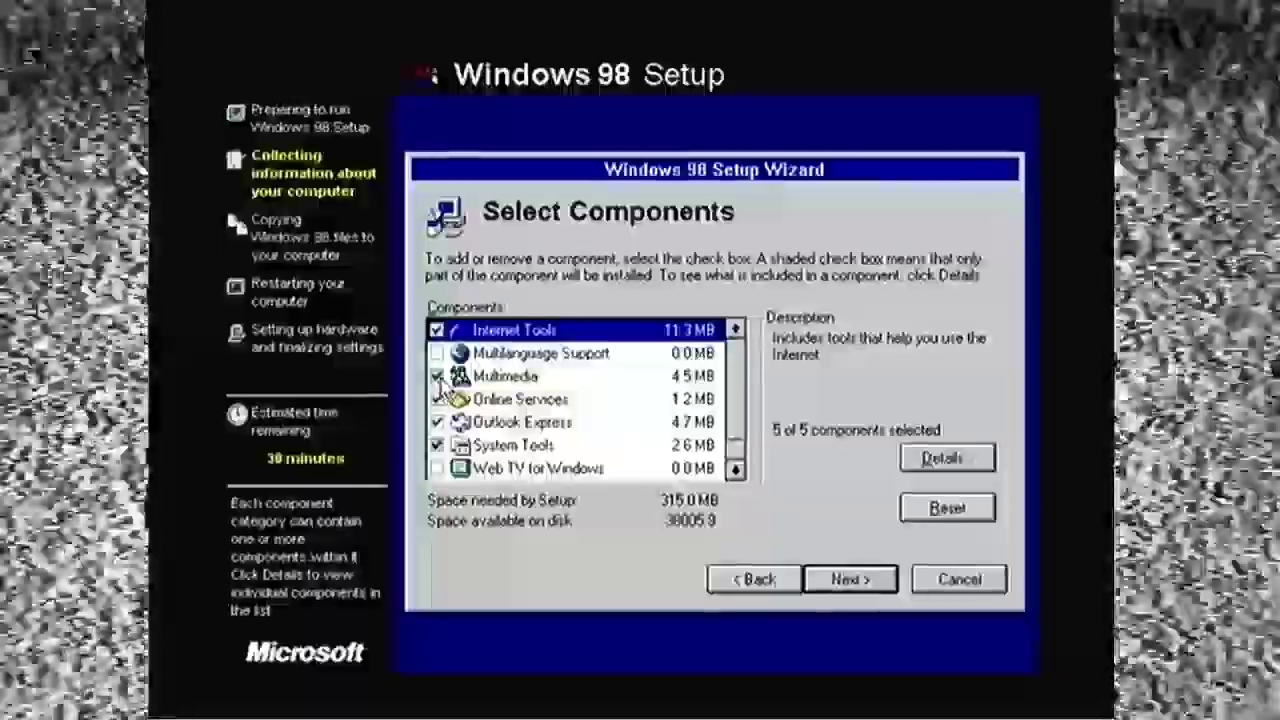
pyautogui.click(437, 377)
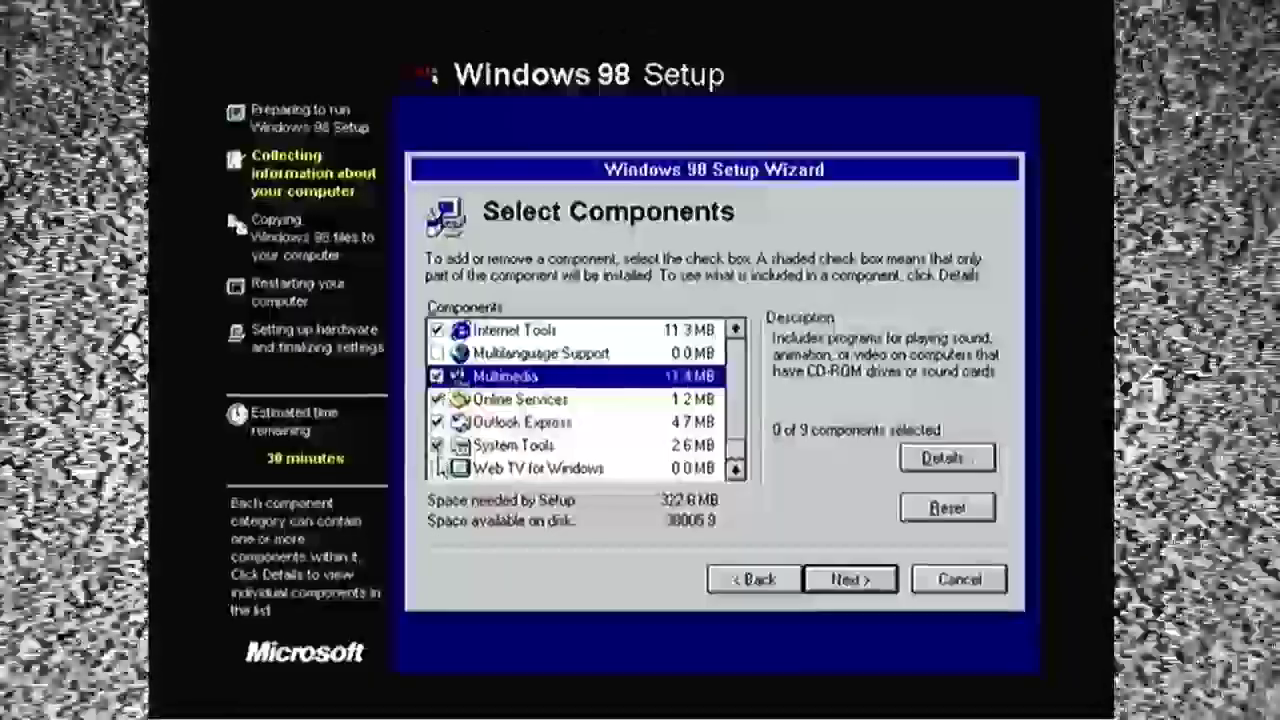
pyautogui.click(437, 446)
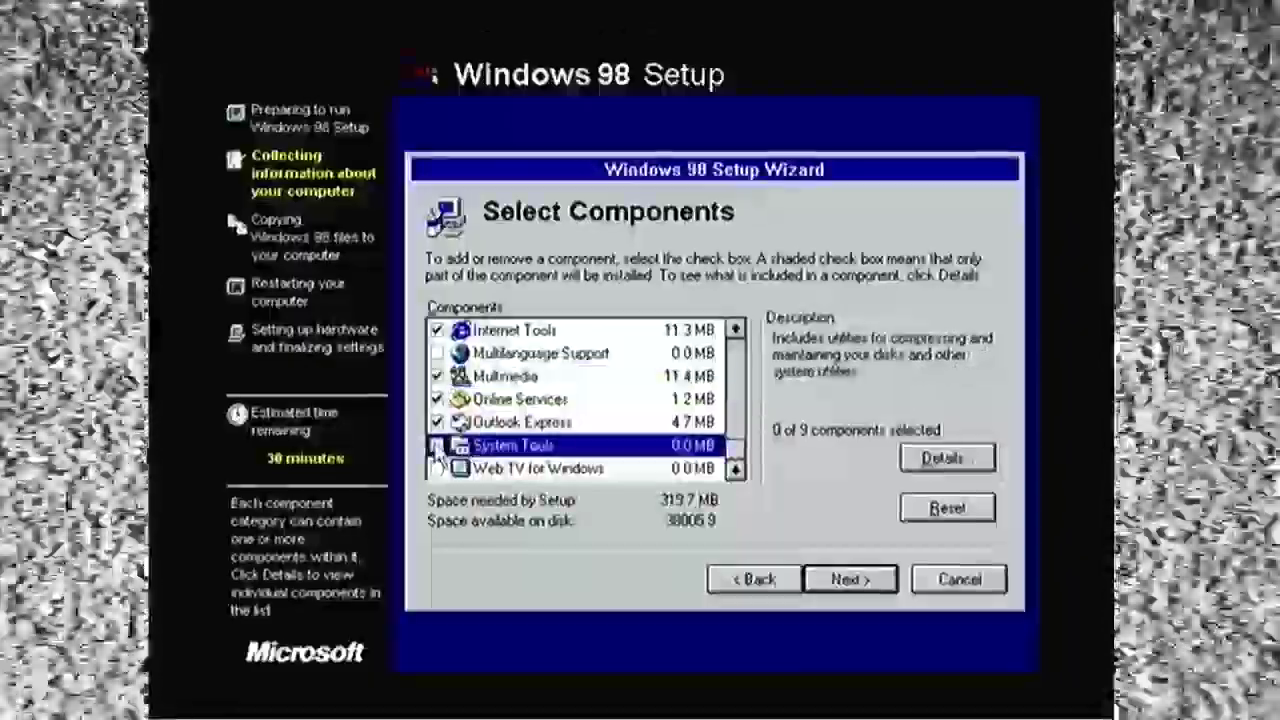
pyautogui.click(437, 446)
pyautogui.click(846, 580)
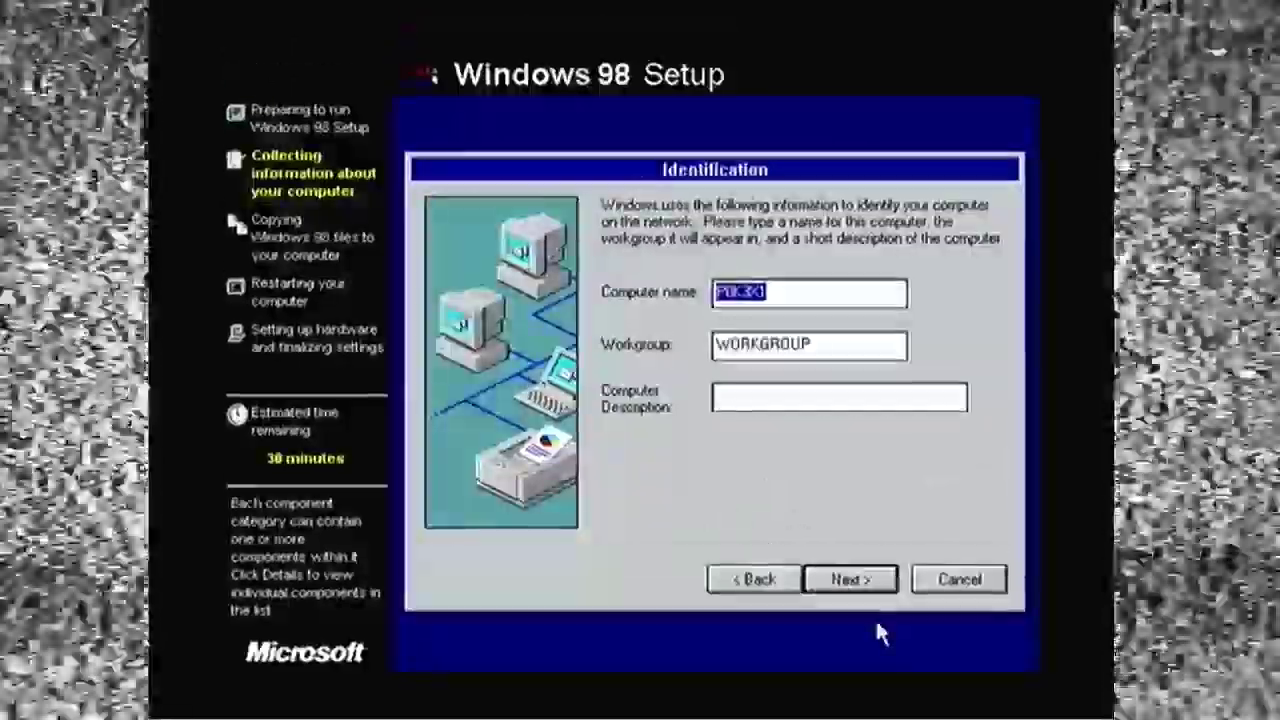
# Step: Name the computer primus98pc with description 'Primus 98 PC' and continue
pyautogui.press('BackSpace')
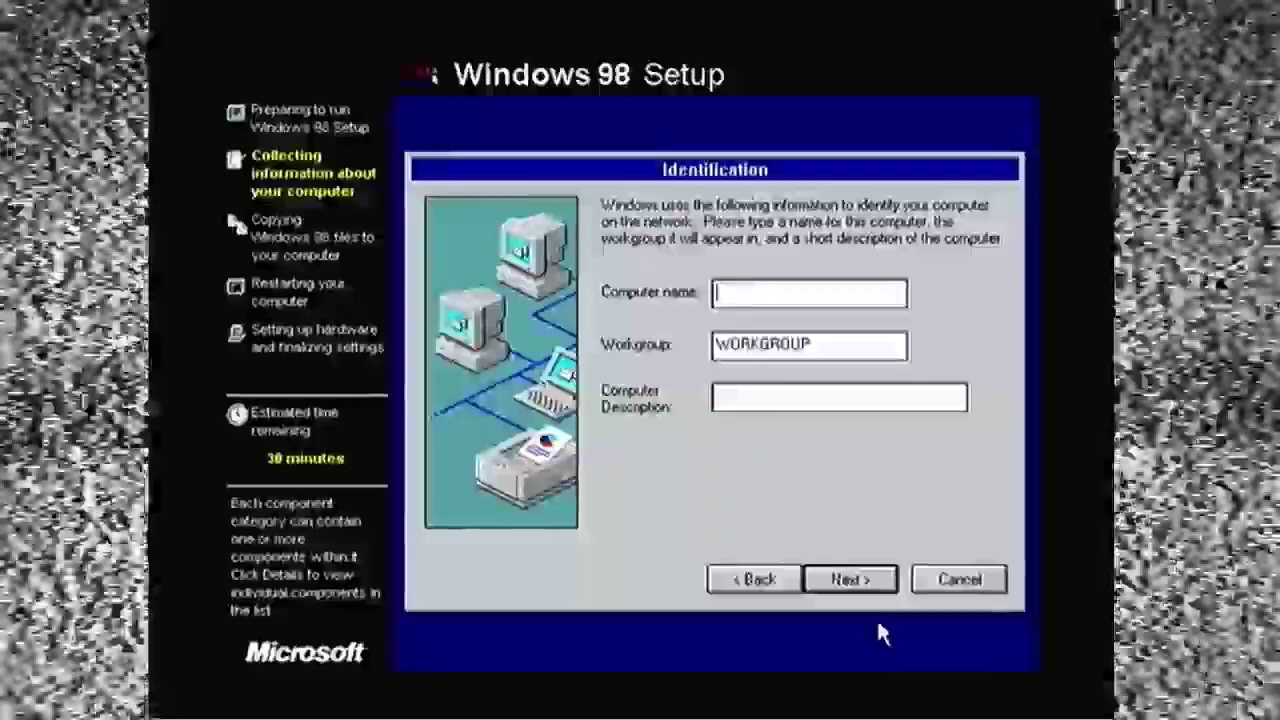
pyautogui.write('M')
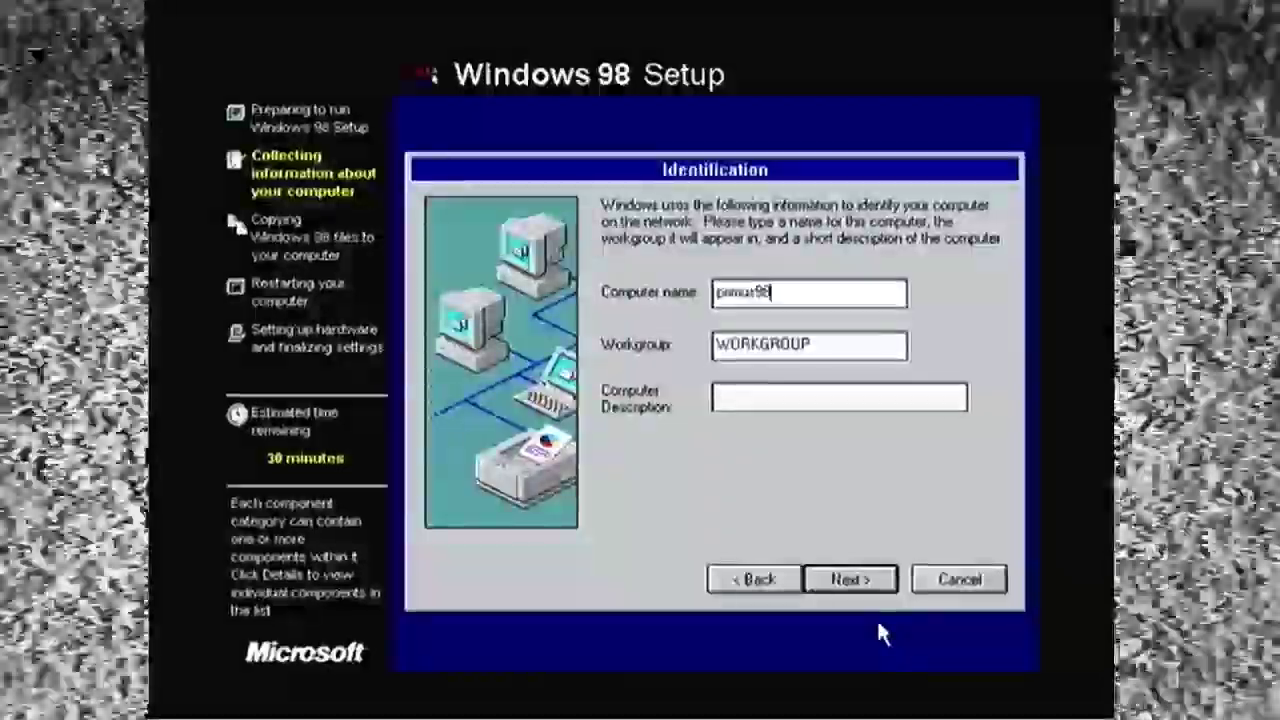
pyautogui.write('mur98jsj')
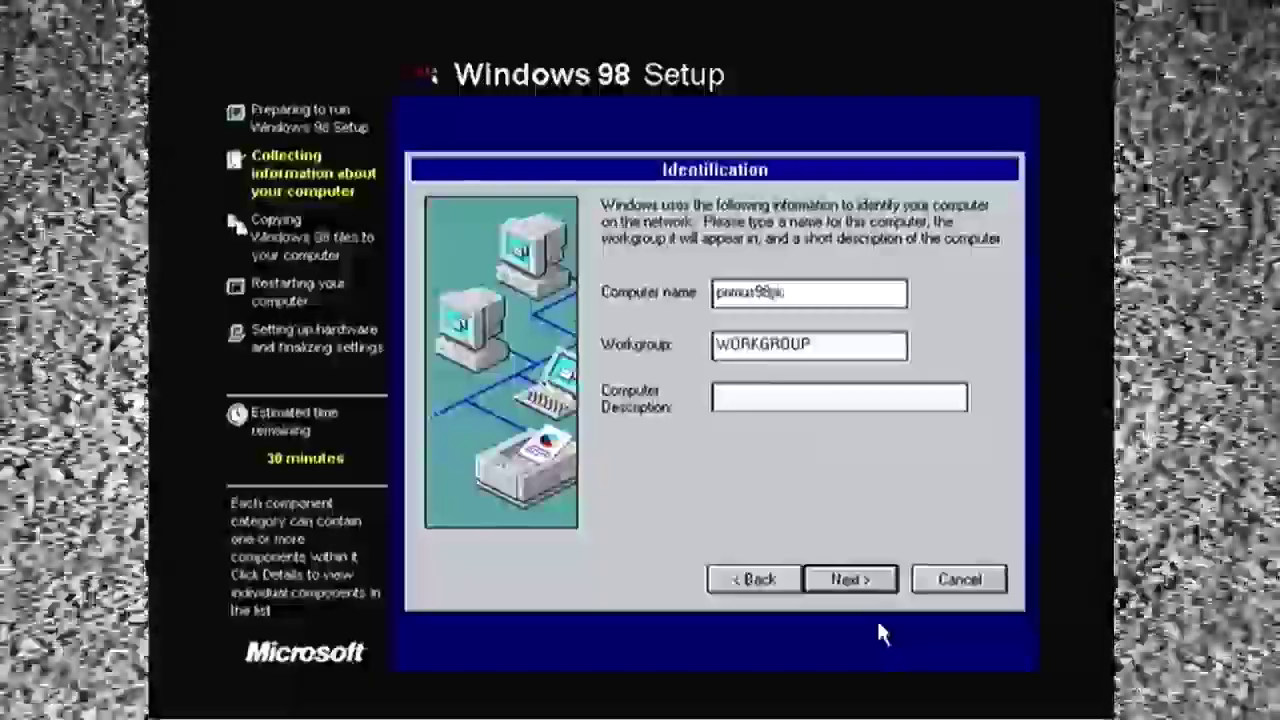
pyautogui.press('Tab')
pyautogui.press('Tab')
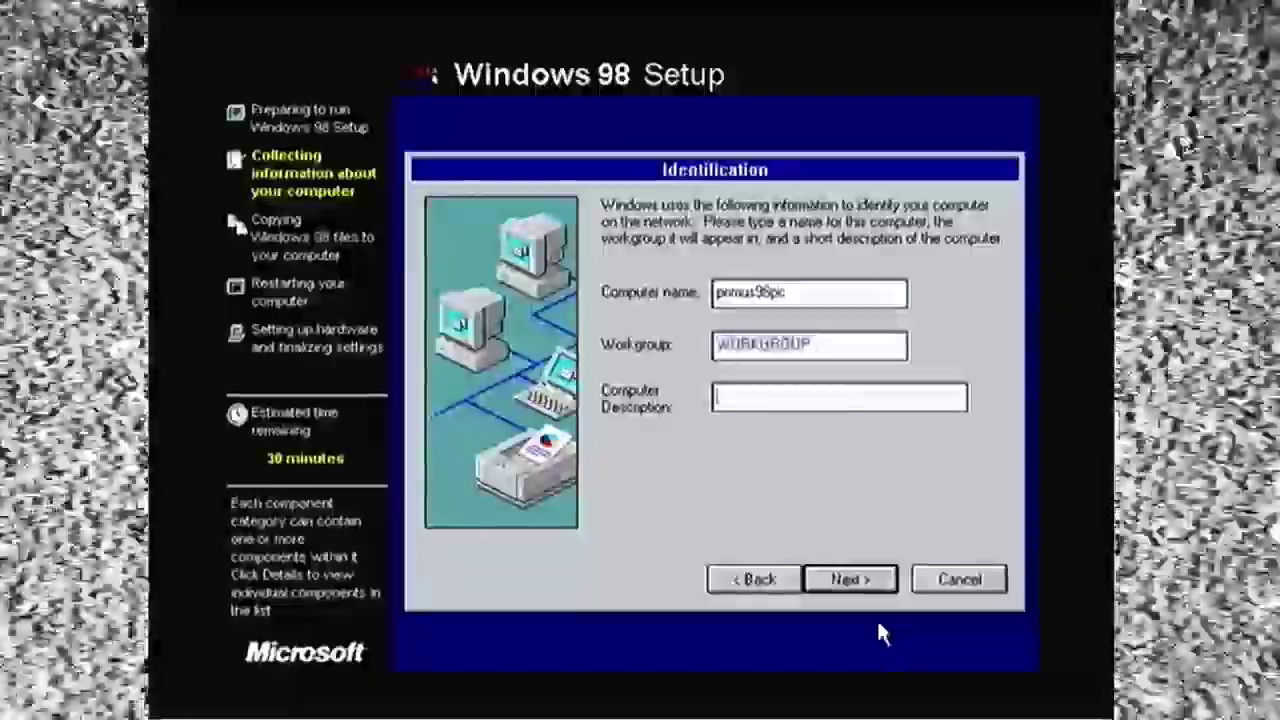
pyautogui.write('Prim')
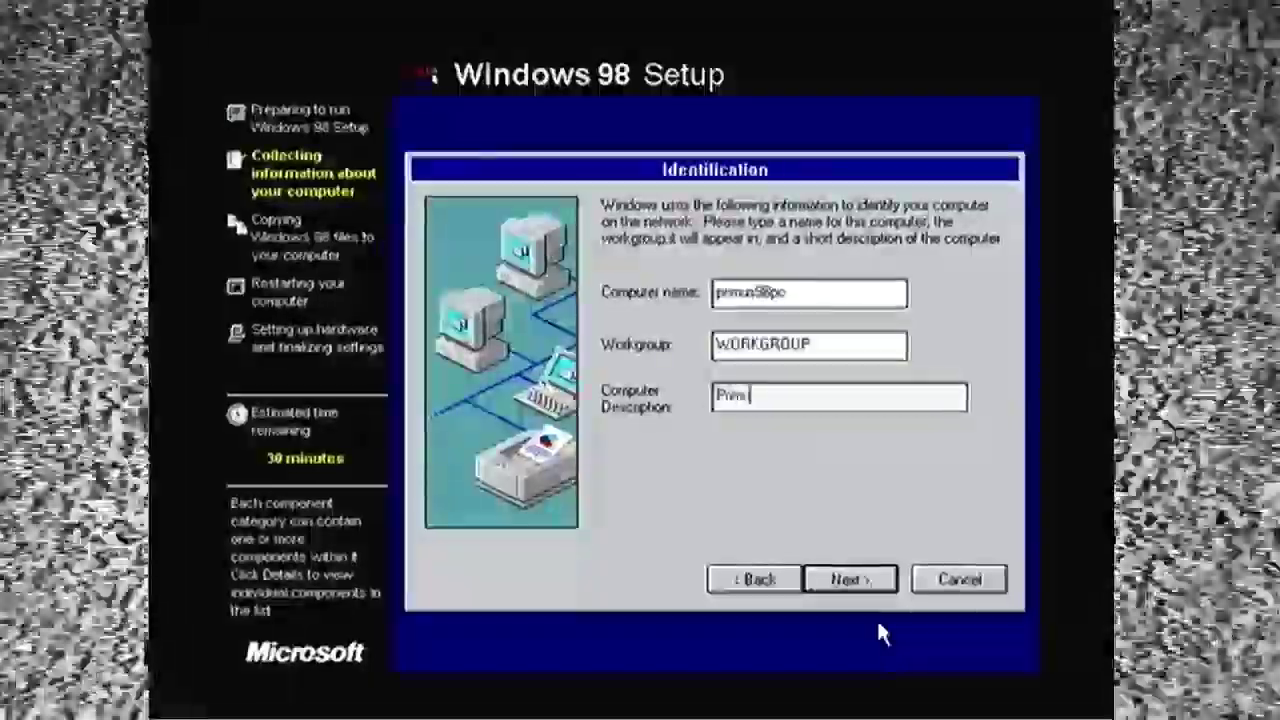
pyautogui.write('us 98')
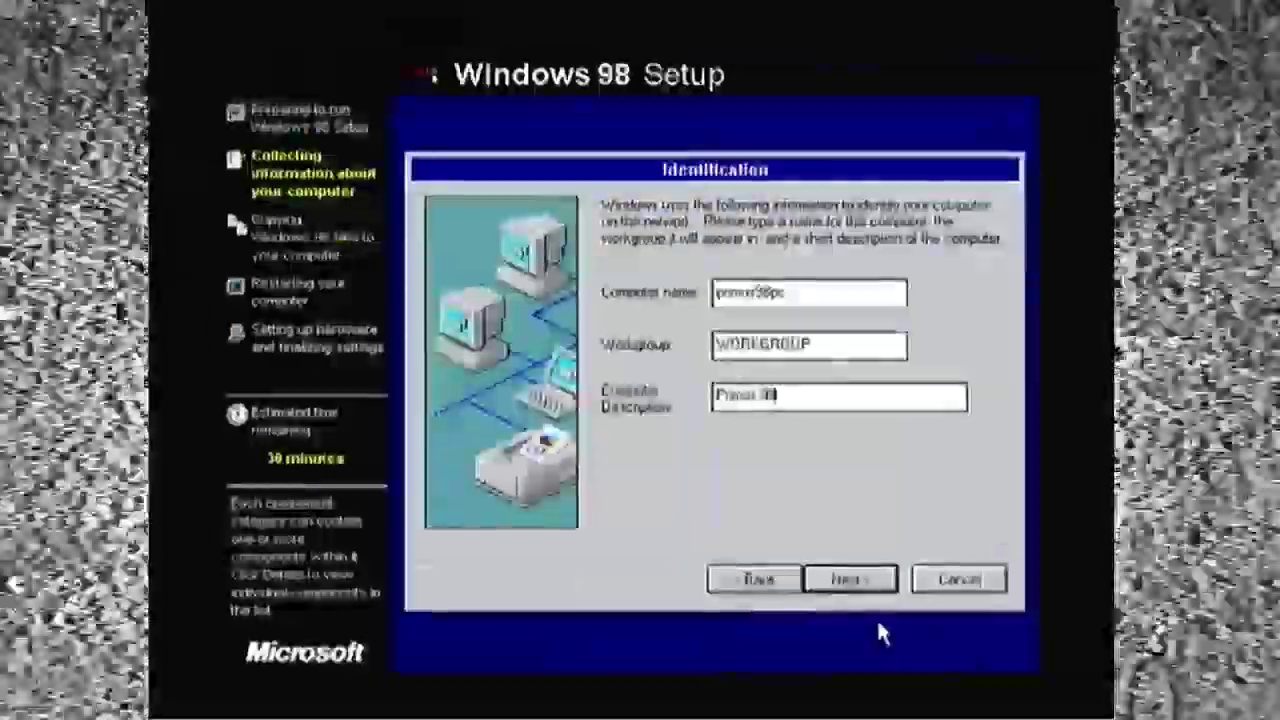
pyautogui.write(' PC')
pyautogui.press('Return')
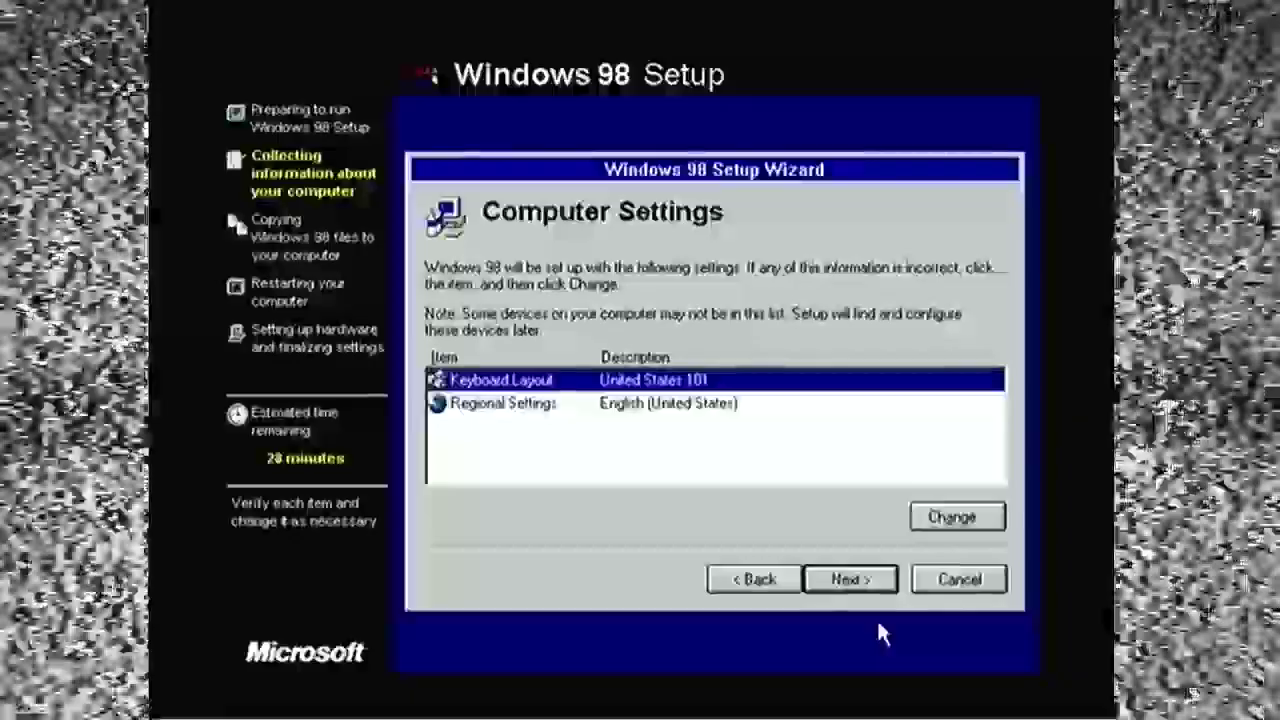
# Step: Accept the United States 101 keyboard, English regional settings and location, then start the startup disk
pyautogui.press('Return')
pyautogui.press('Return')
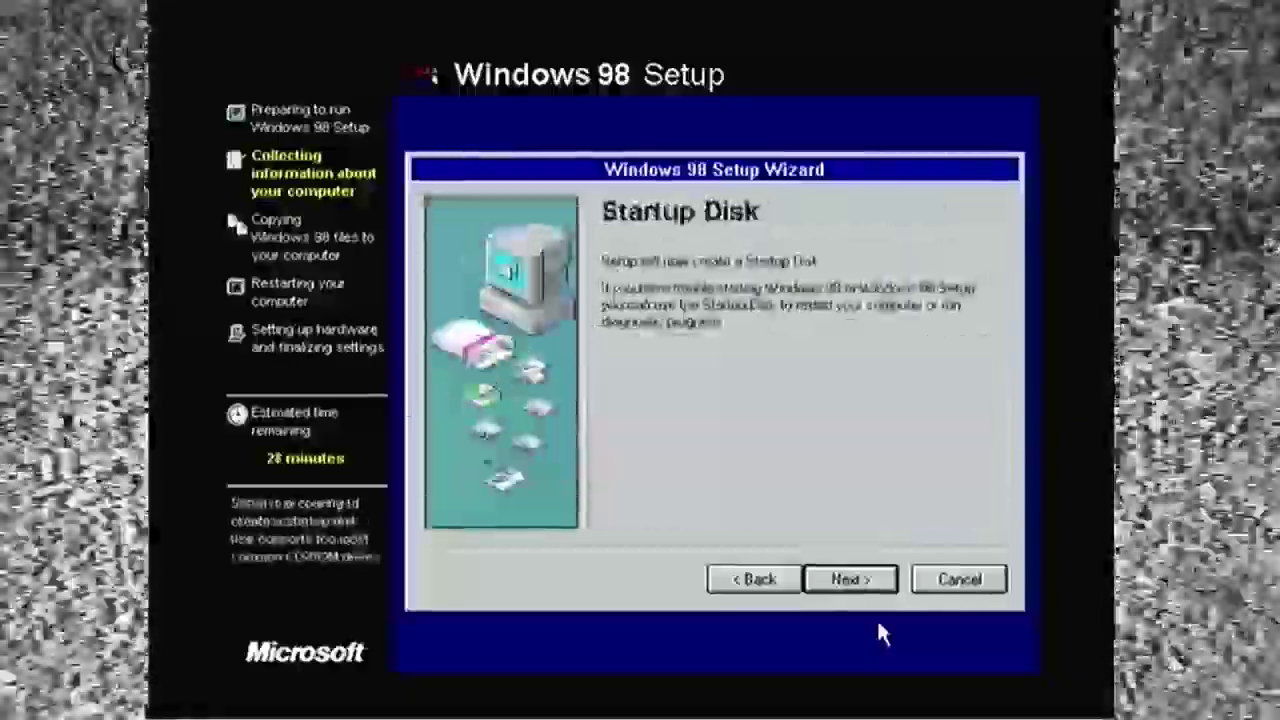
pyautogui.press('Return')
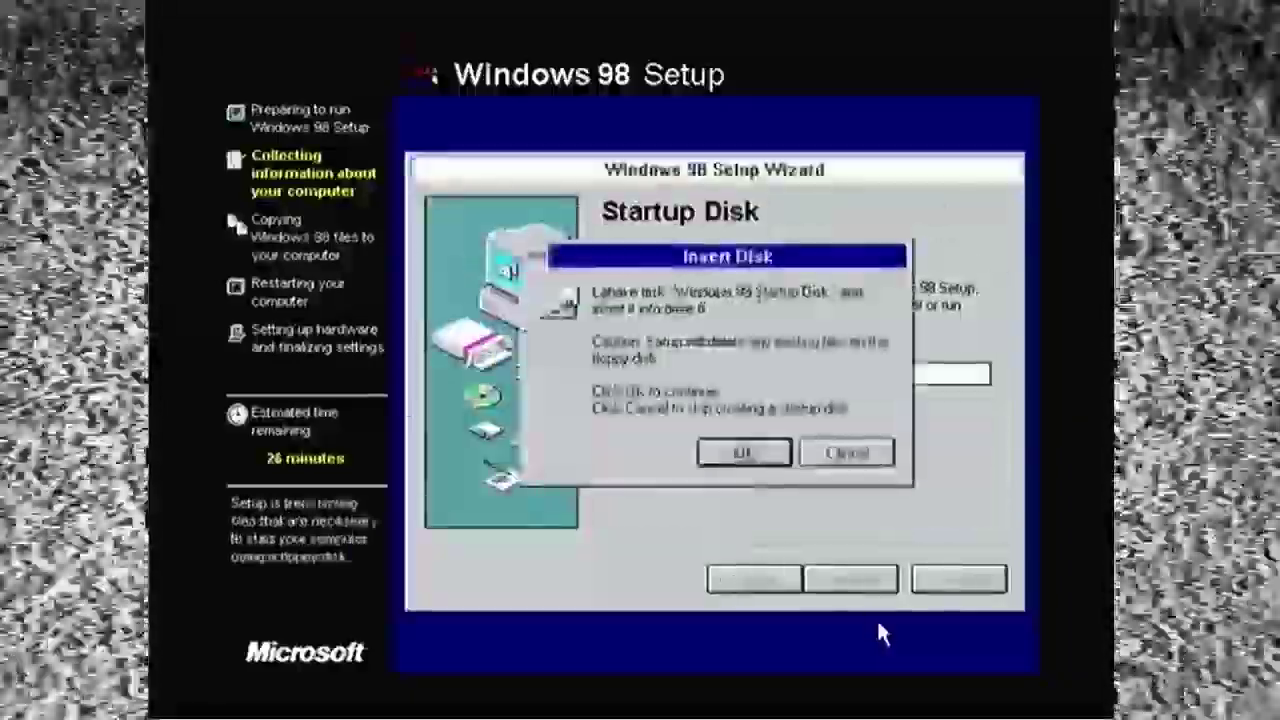
pyautogui.press('Return')
pyautogui.press('Return')
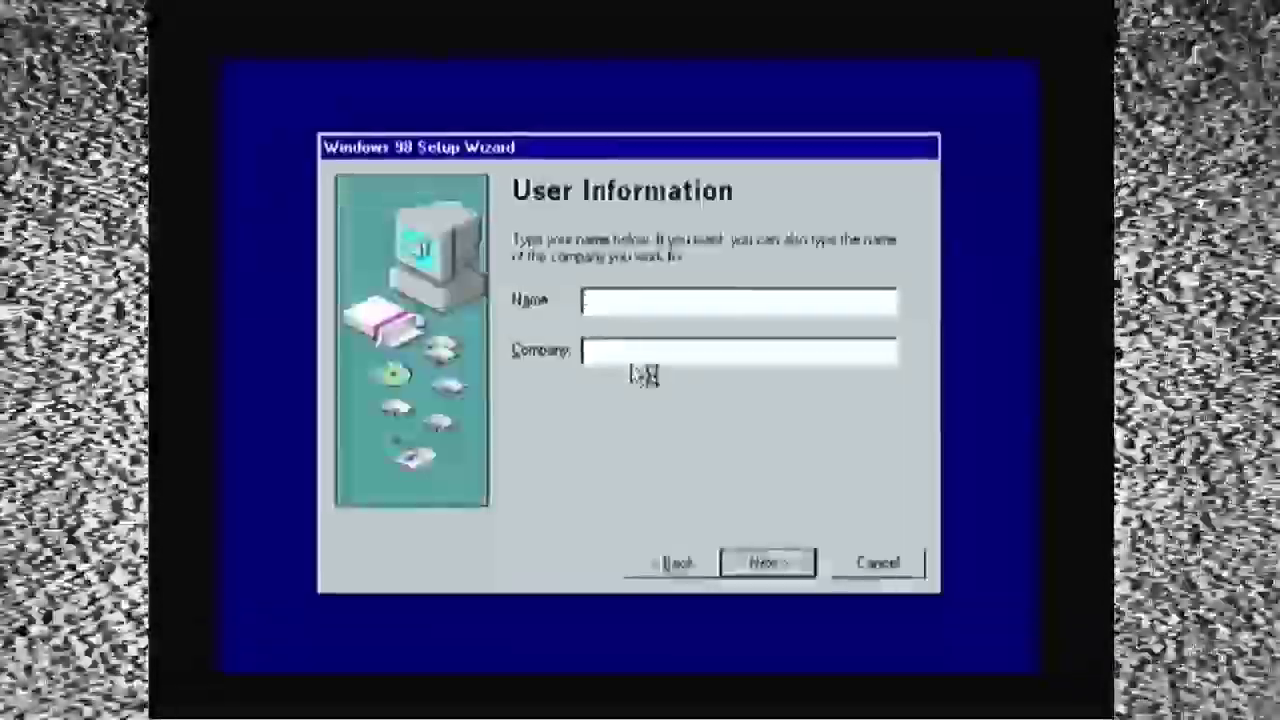
# Step: Enter the user's name and set the company to primuslab
pyautogui.write('rince')
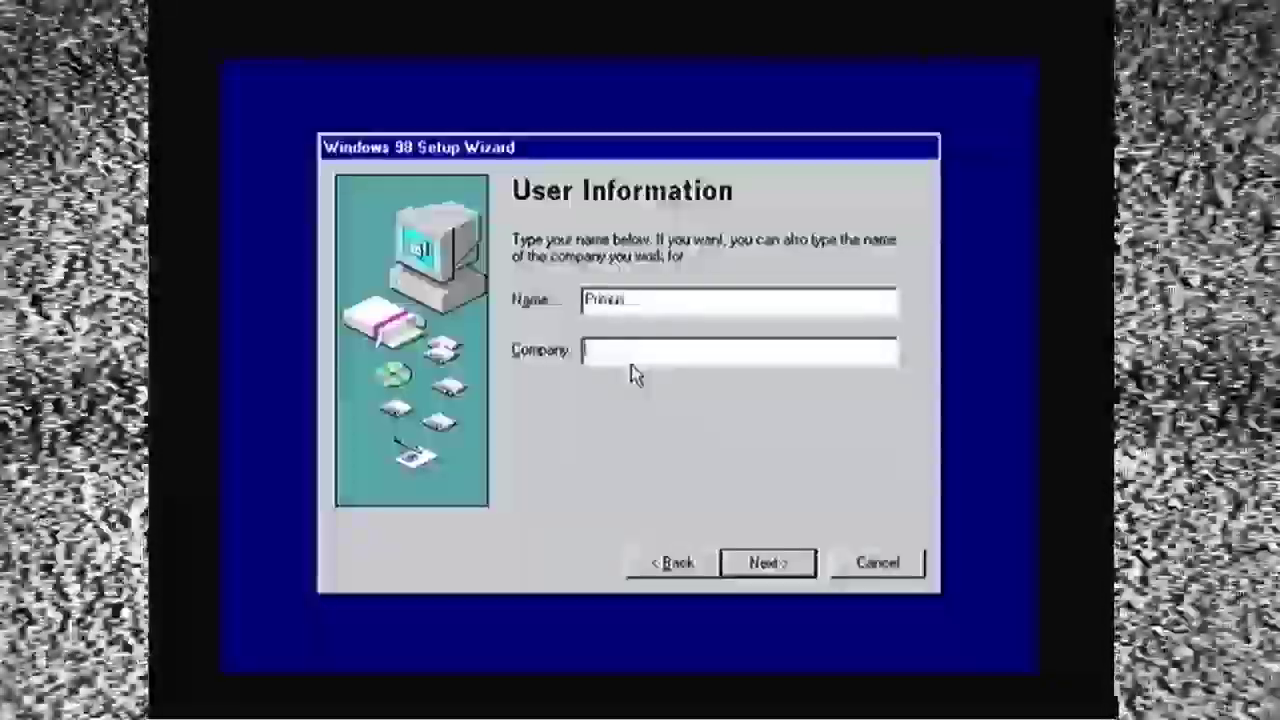
pyautogui.click(632, 368)
pyautogui.write('Prim')
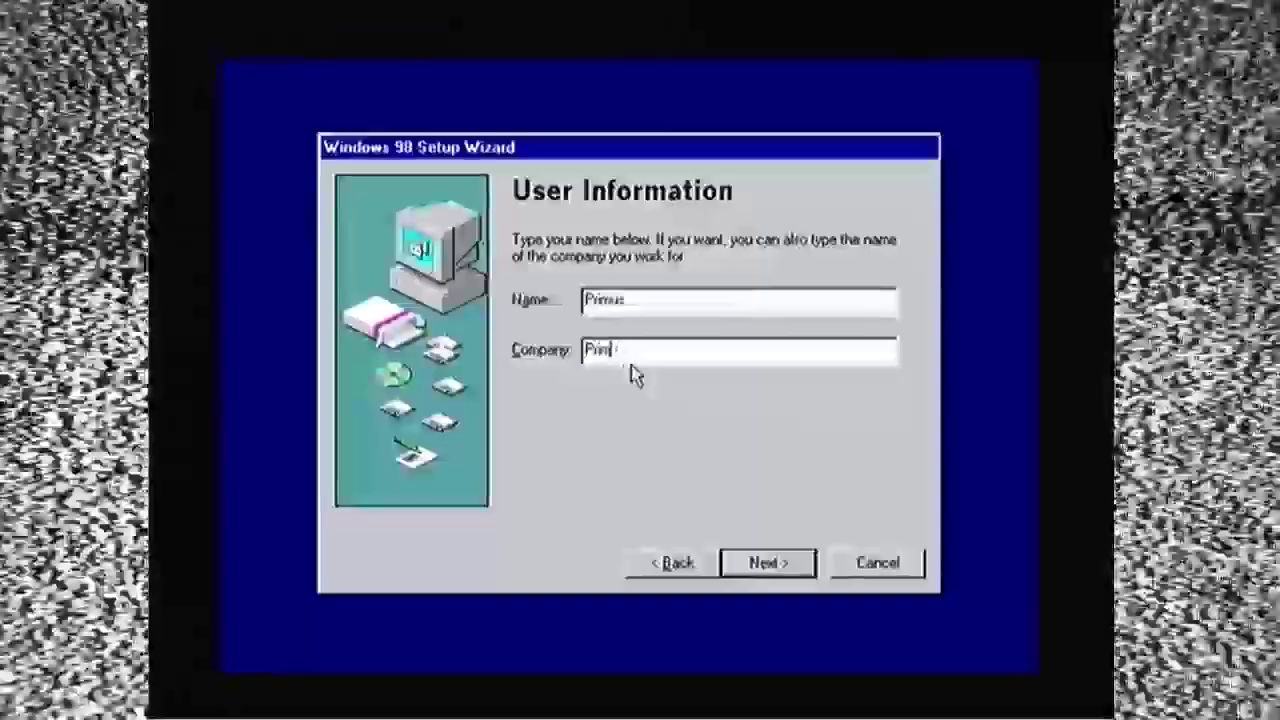
pyautogui.press('BackSpace')
pyautogui.press('BackSpace')
pyautogui.write('primuslab')
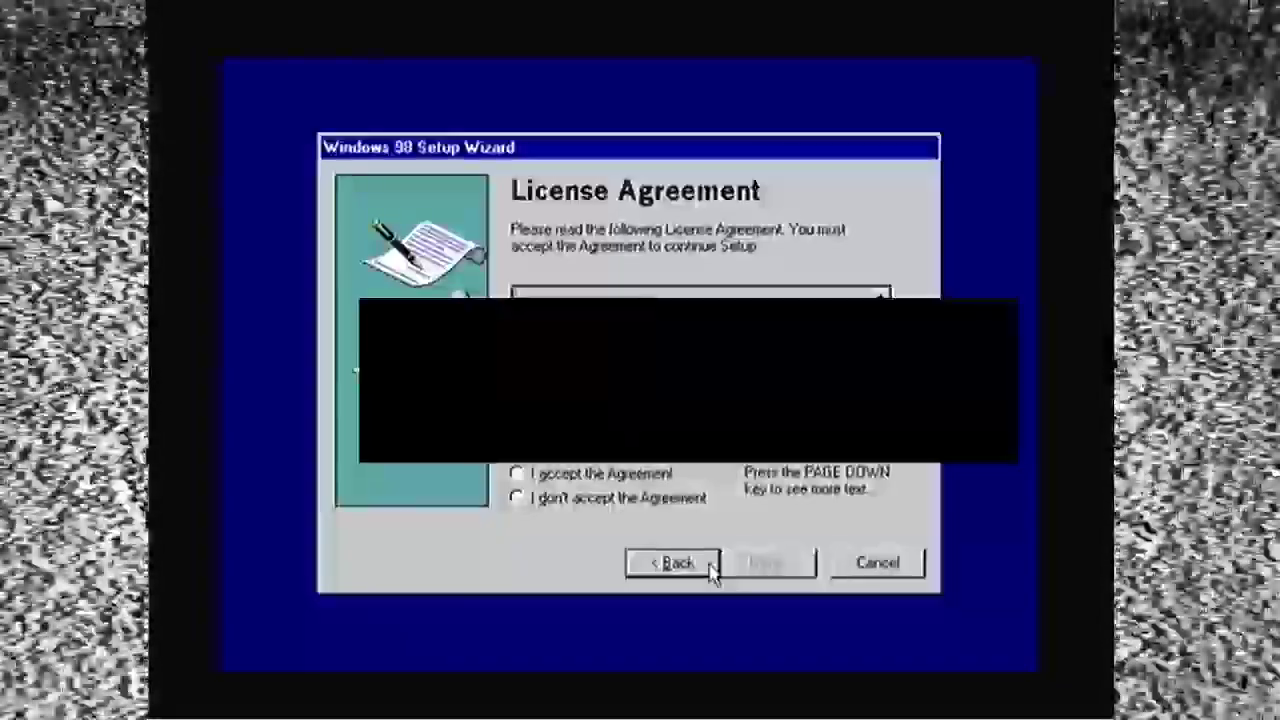
# Step: Choose 'I accept the Agreement' and go on to the Windows Product Key page
pyautogui.click(645, 476)
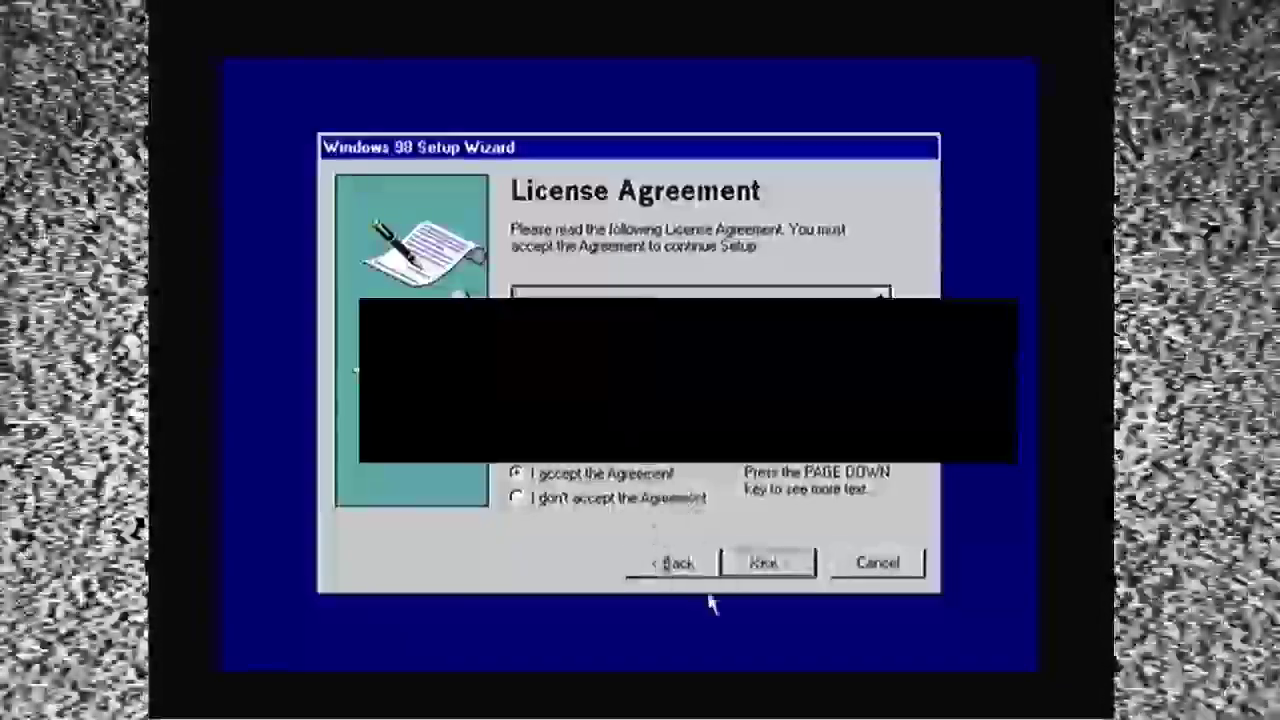
pyautogui.click(770, 564)
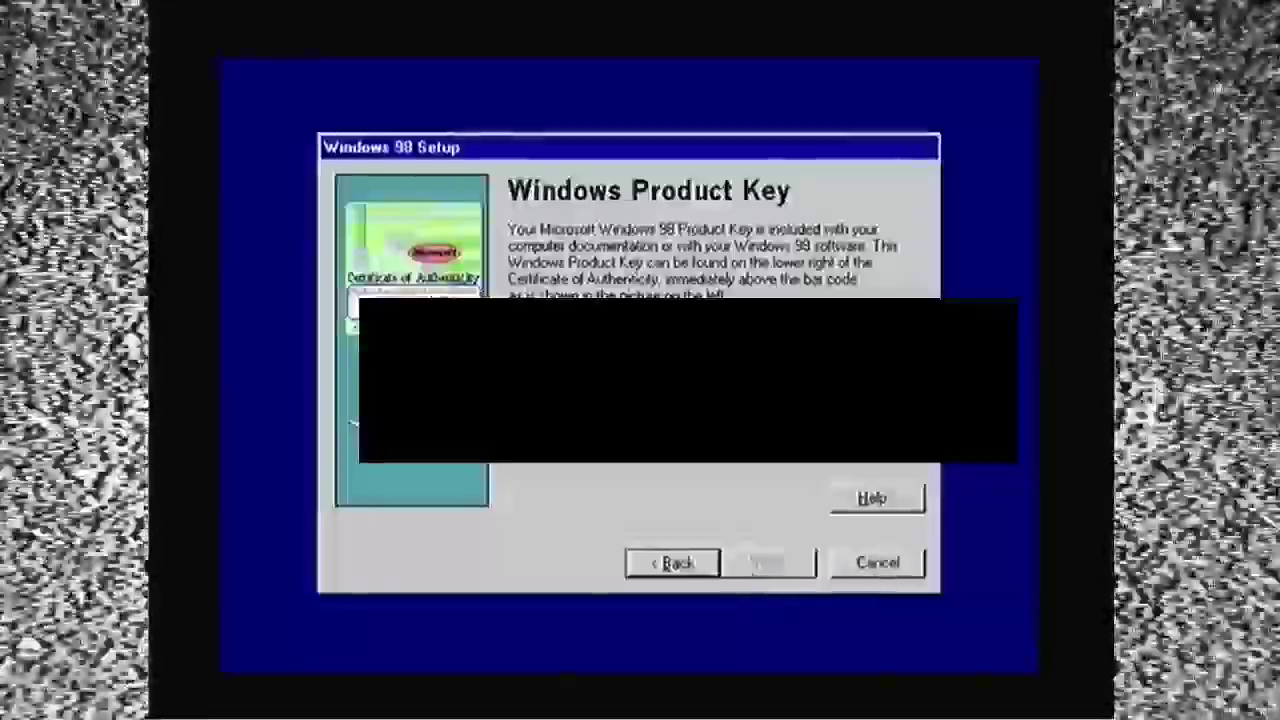
# Step: Complete the product key entry, continue, and finish the Start Wizard page
pyautogui.write('B')
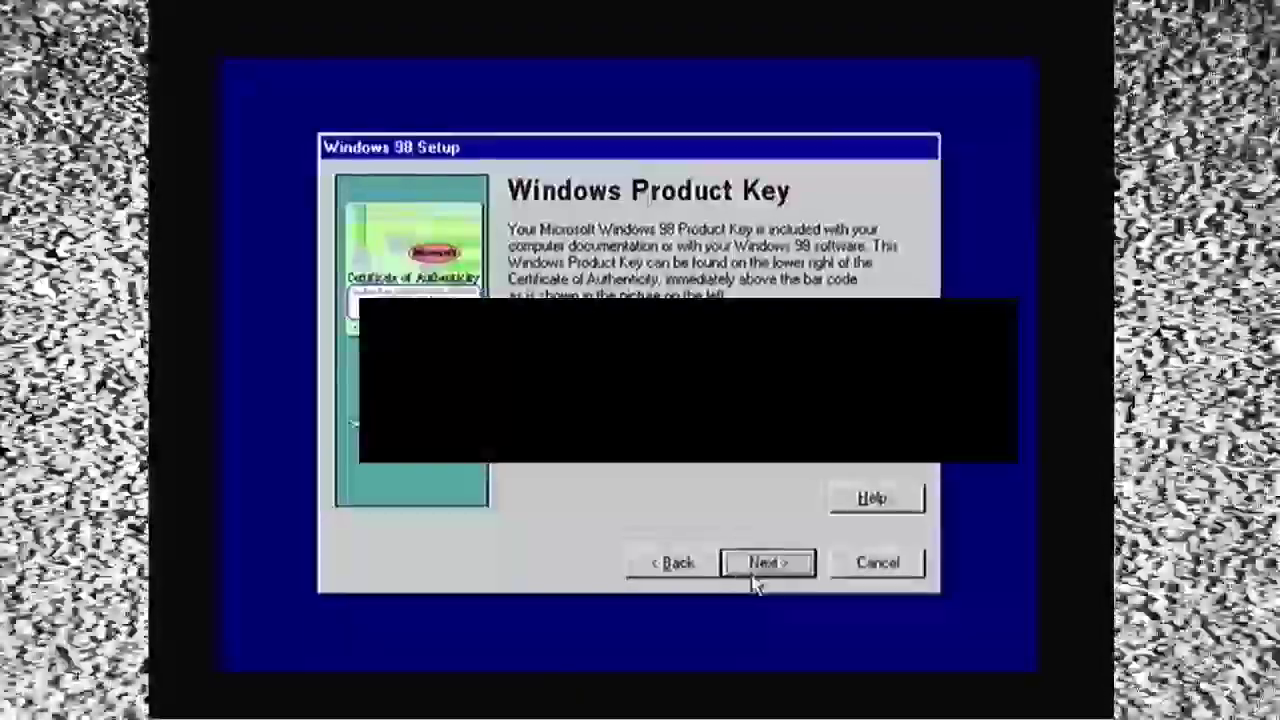
pyautogui.click(755, 570)
pyautogui.click(762, 565)
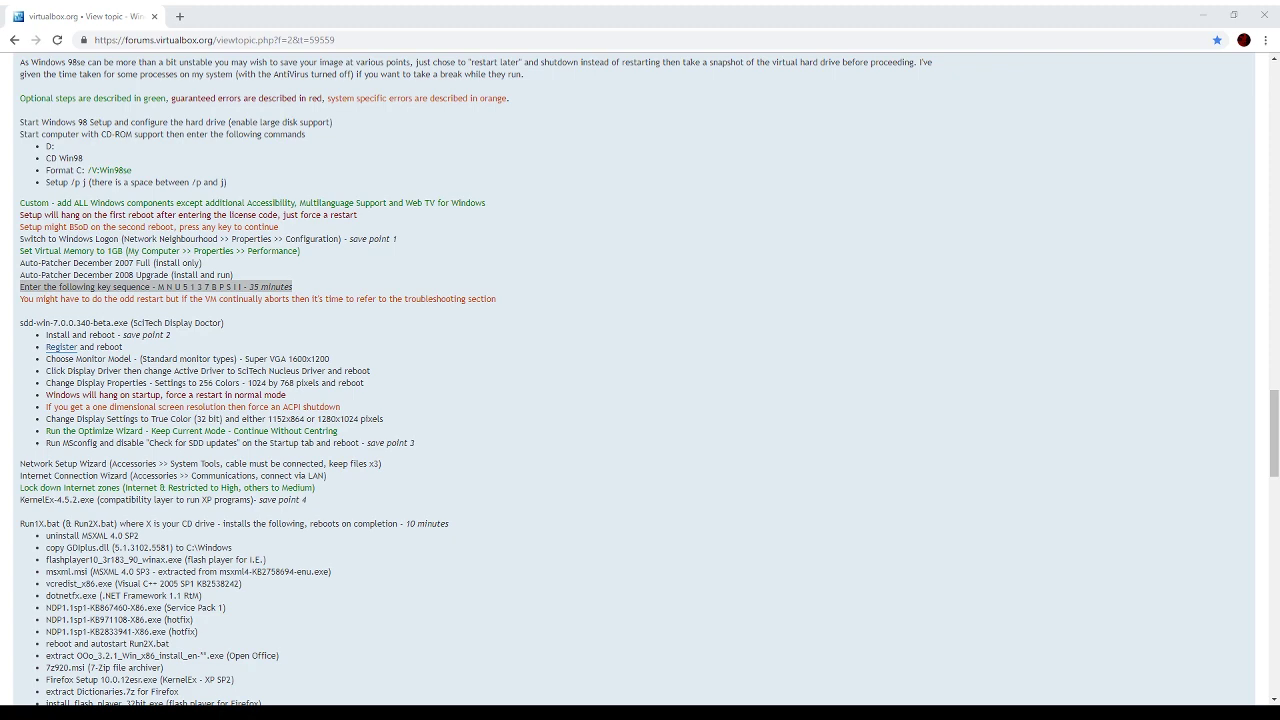
# Step: In the forum guide, highlight the Custom install, virtual memory, Auto-Patcher and Windows Logon lines
pyautogui.hotkey('alt', 'Tab')
pyautogui.click(356, 268)
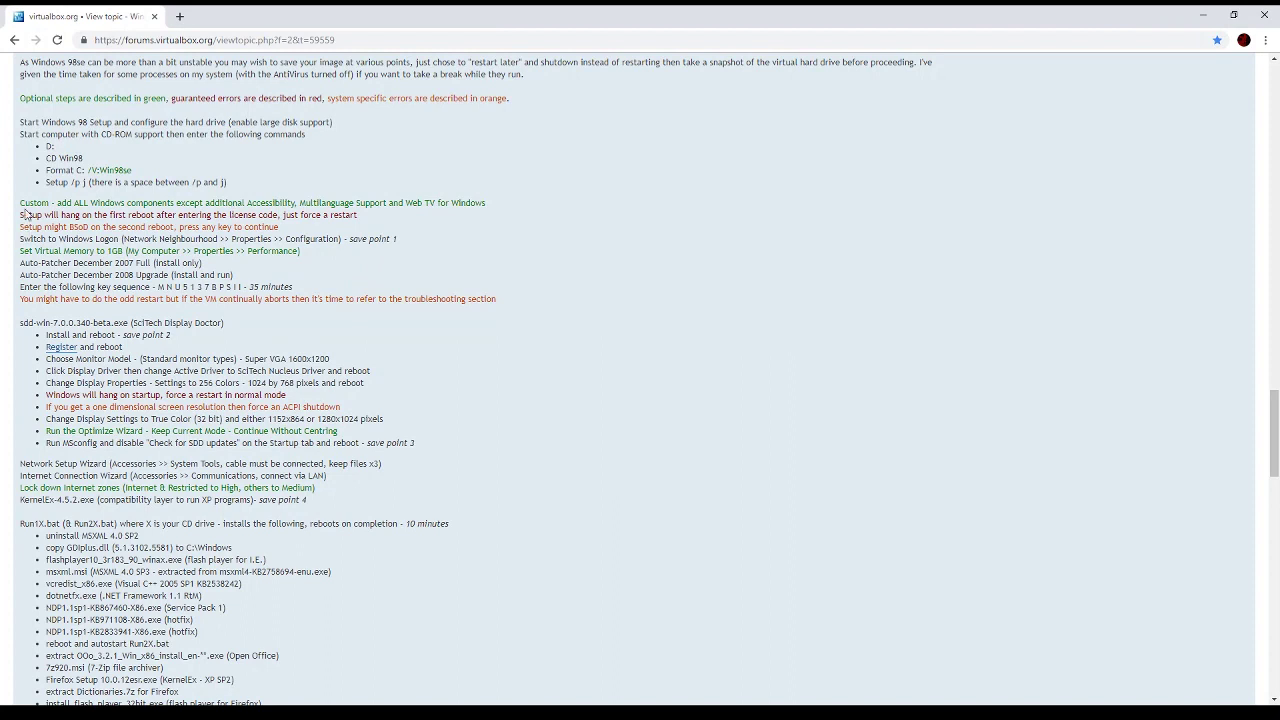
pyautogui.moveTo(20, 203); pyautogui.dragTo(506, 207)
pyautogui.click(437, 233)
pyautogui.moveTo(408, 241); pyautogui.dragTo(22, 238)
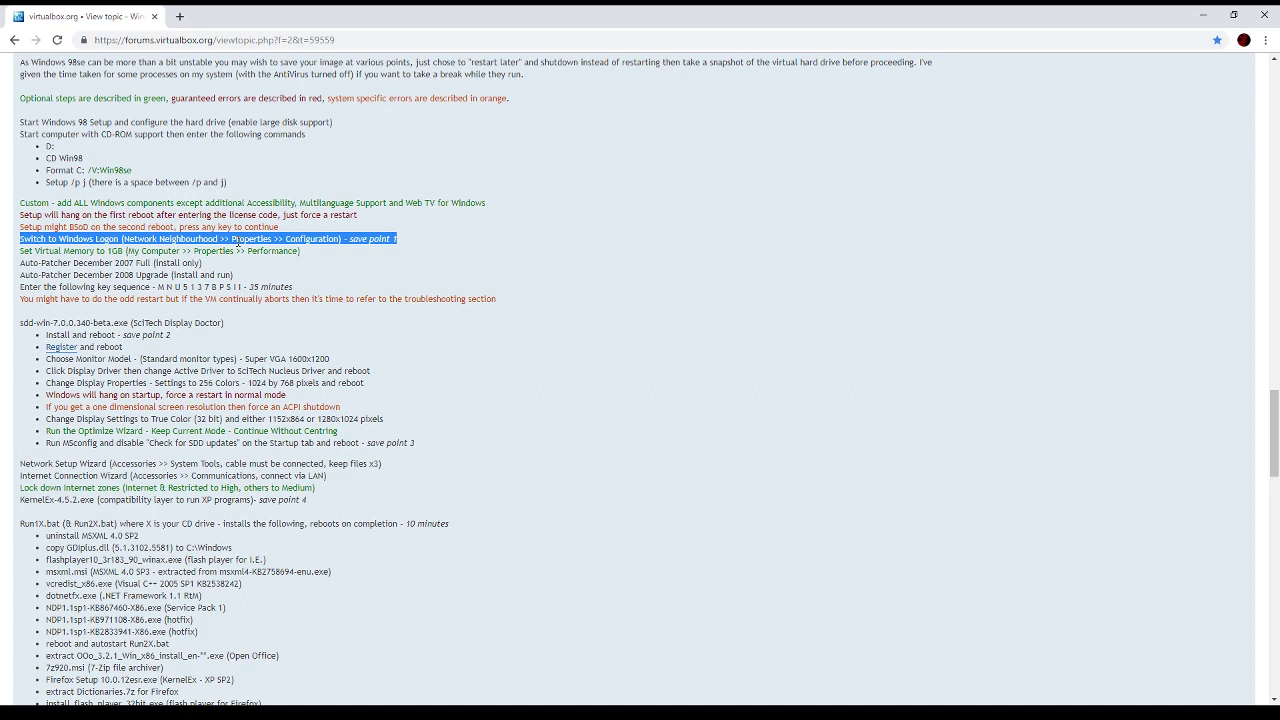
pyautogui.click(514, 256)
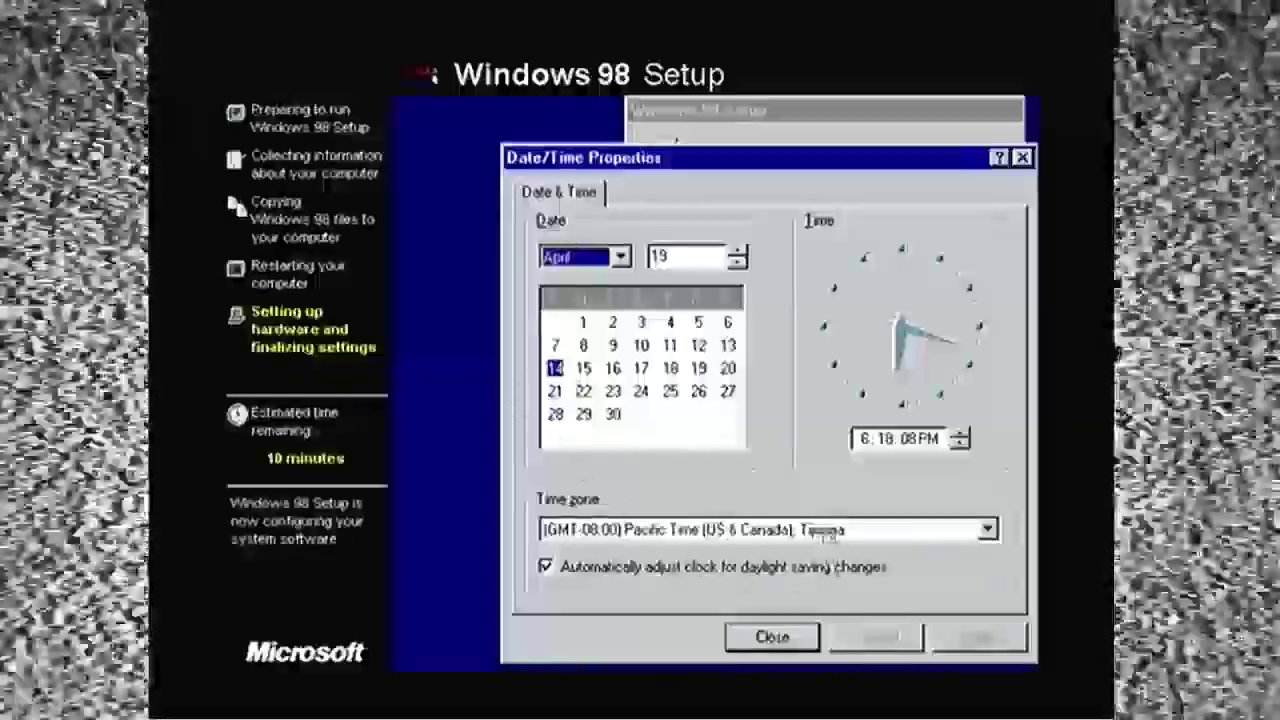
# Step: Change the time zone to (GMT-05:00) Eastern Time (US & Canada), apply it and confirm
pyautogui.click(829, 530)
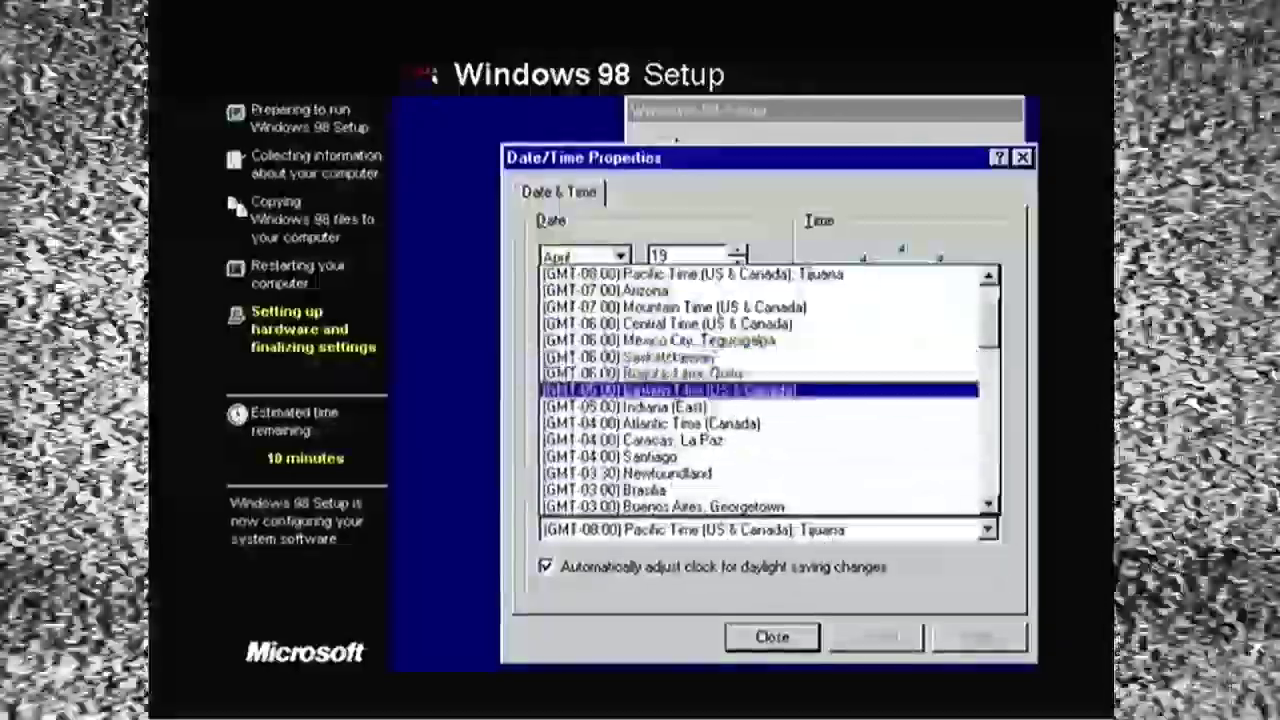
pyautogui.click(727, 390)
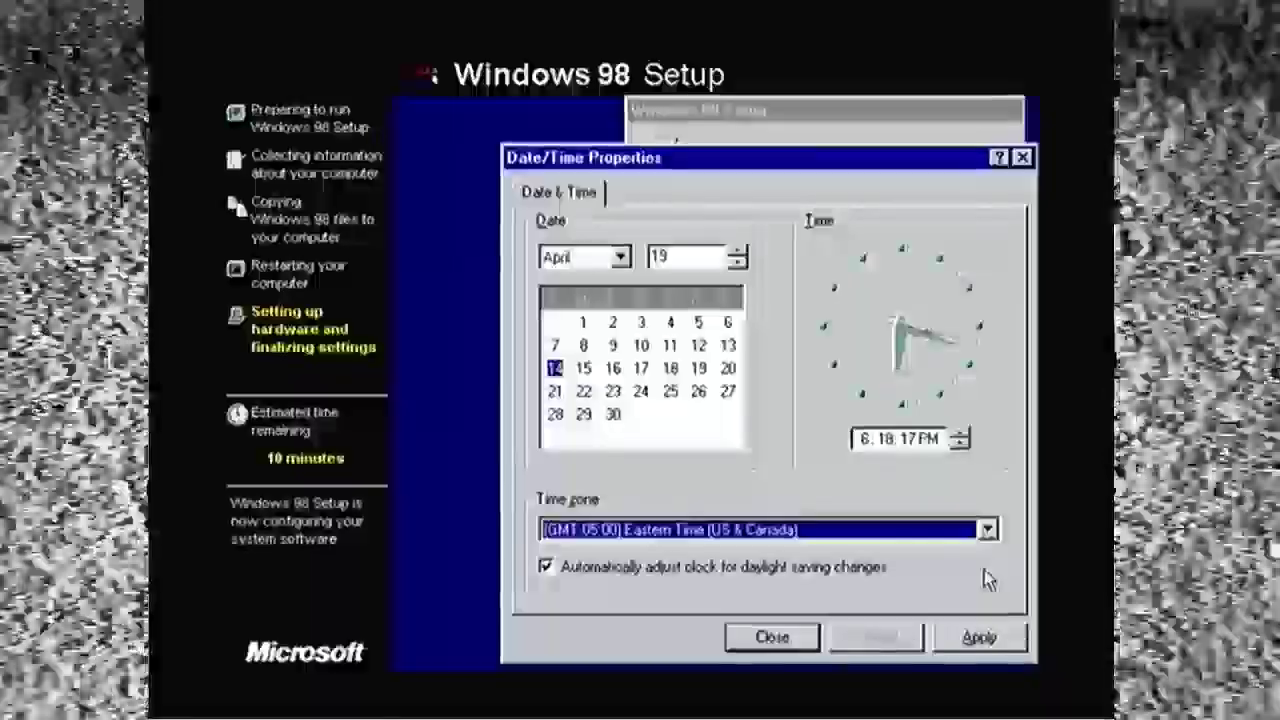
pyautogui.click(988, 640)
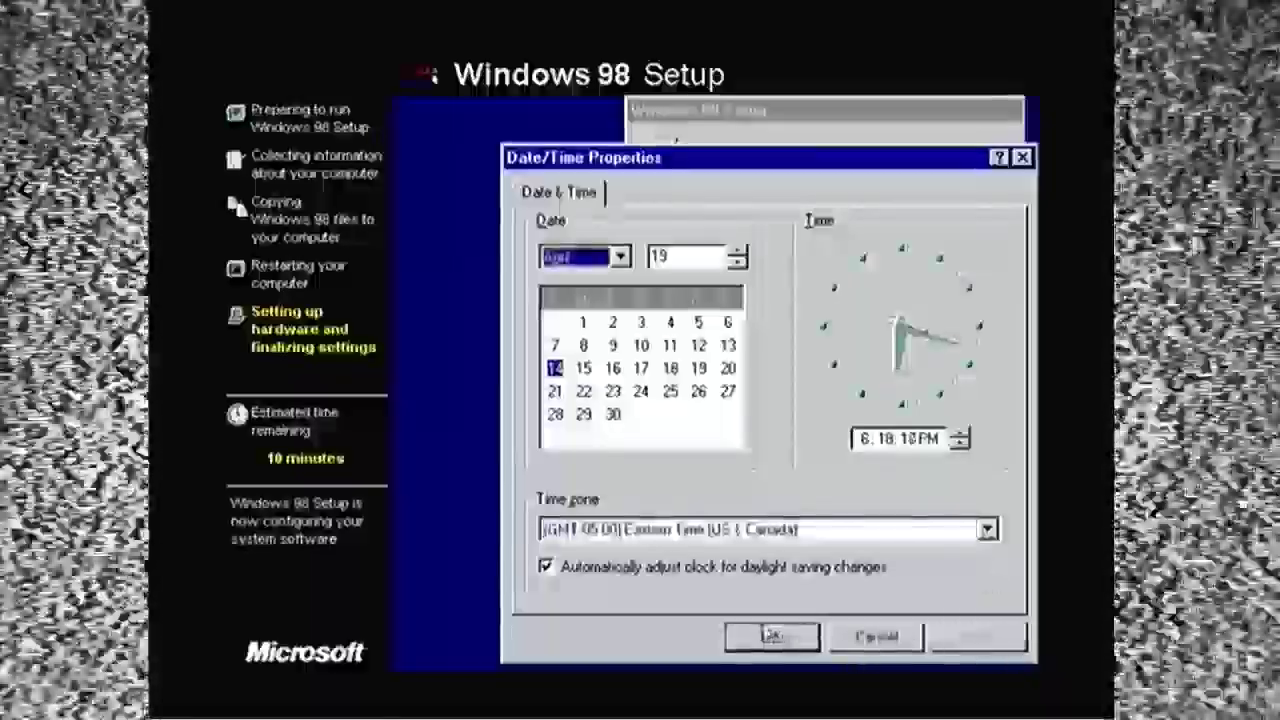
pyautogui.click(770, 638)
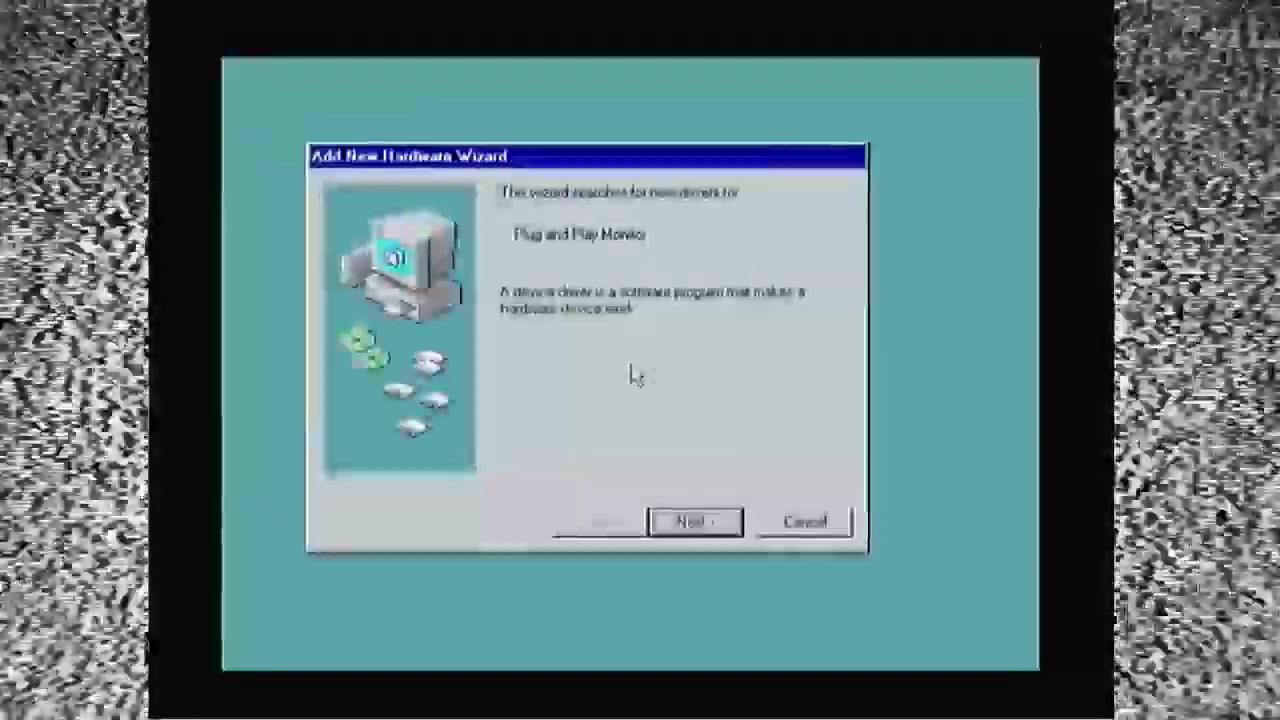
# Step: Advance the Add New Hardware Wizard so it installs the Plug and Play Monitor driver
pyautogui.press('Return')
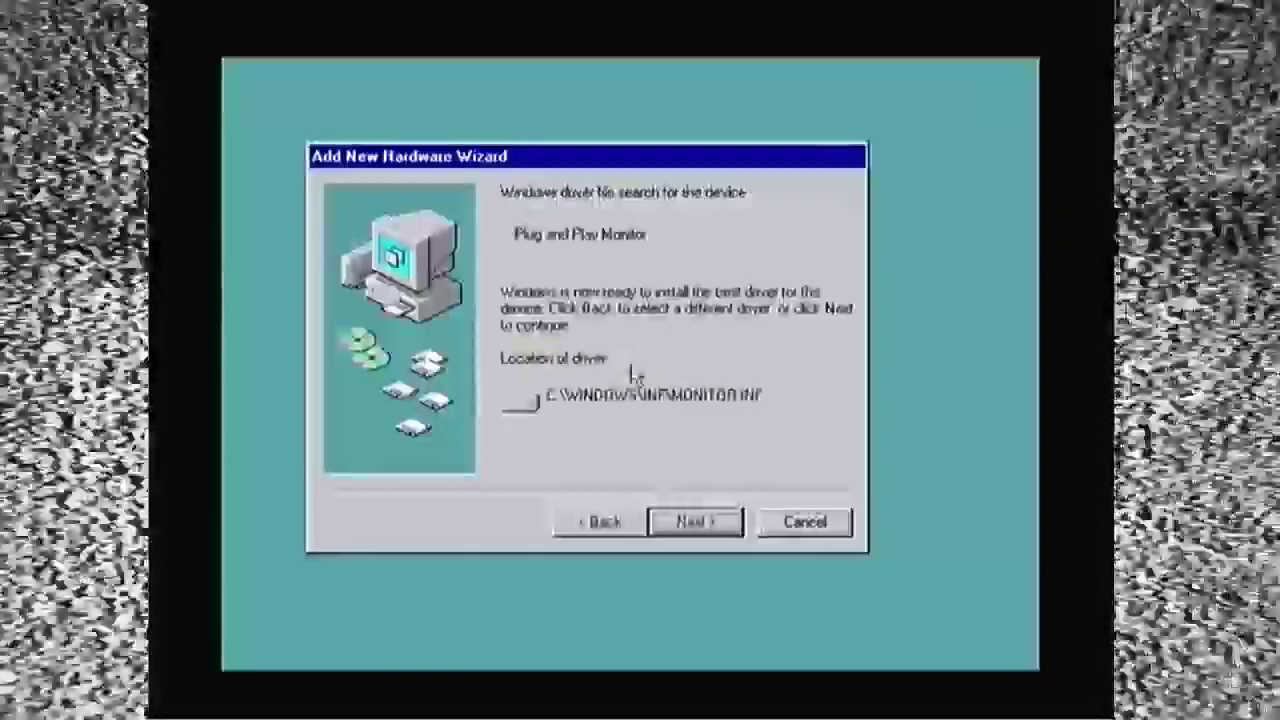
pyautogui.press('Return')
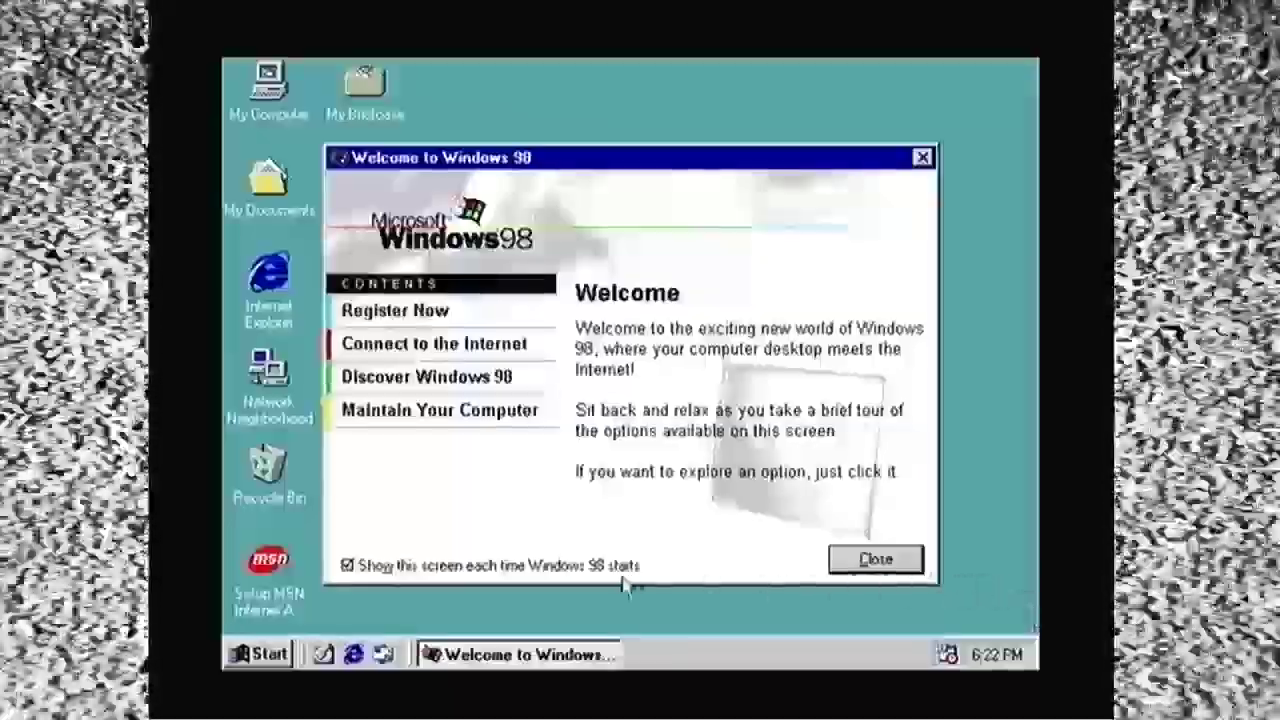
# Step: Turn off 'Show this screen each time Windows 98 starts' and close the Welcome window
pyautogui.click(347, 565)
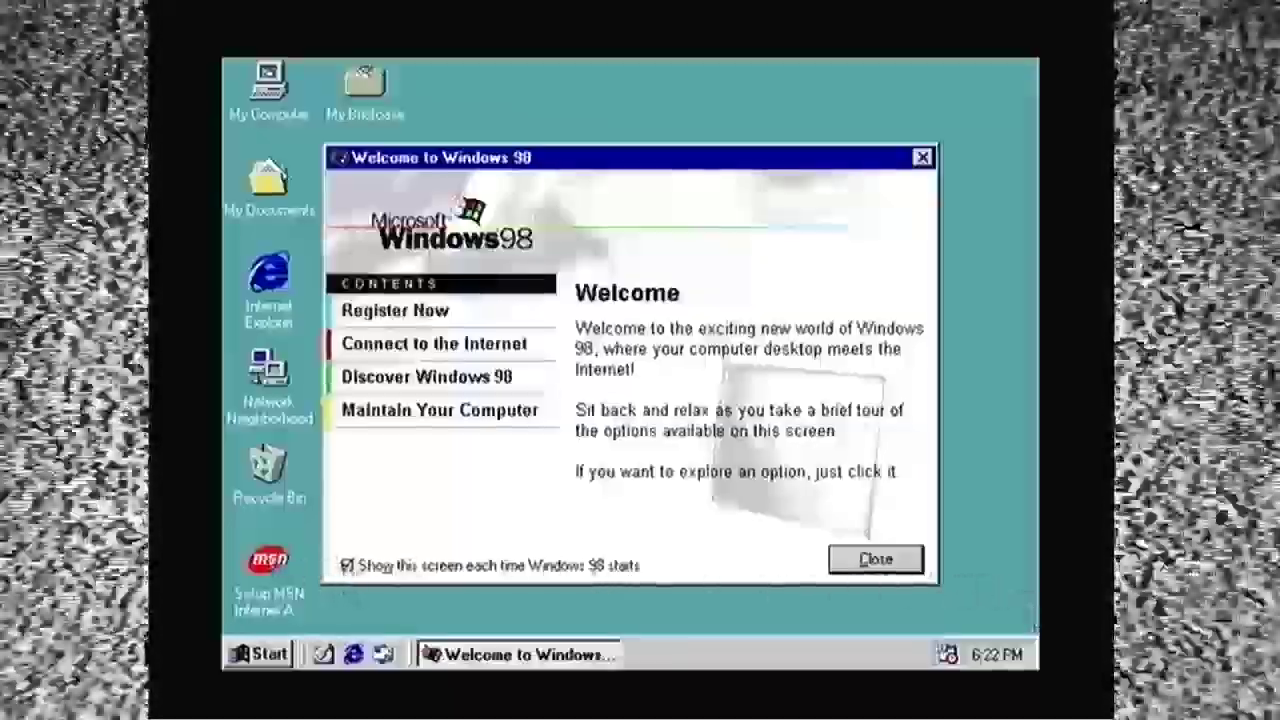
pyautogui.click(878, 563)
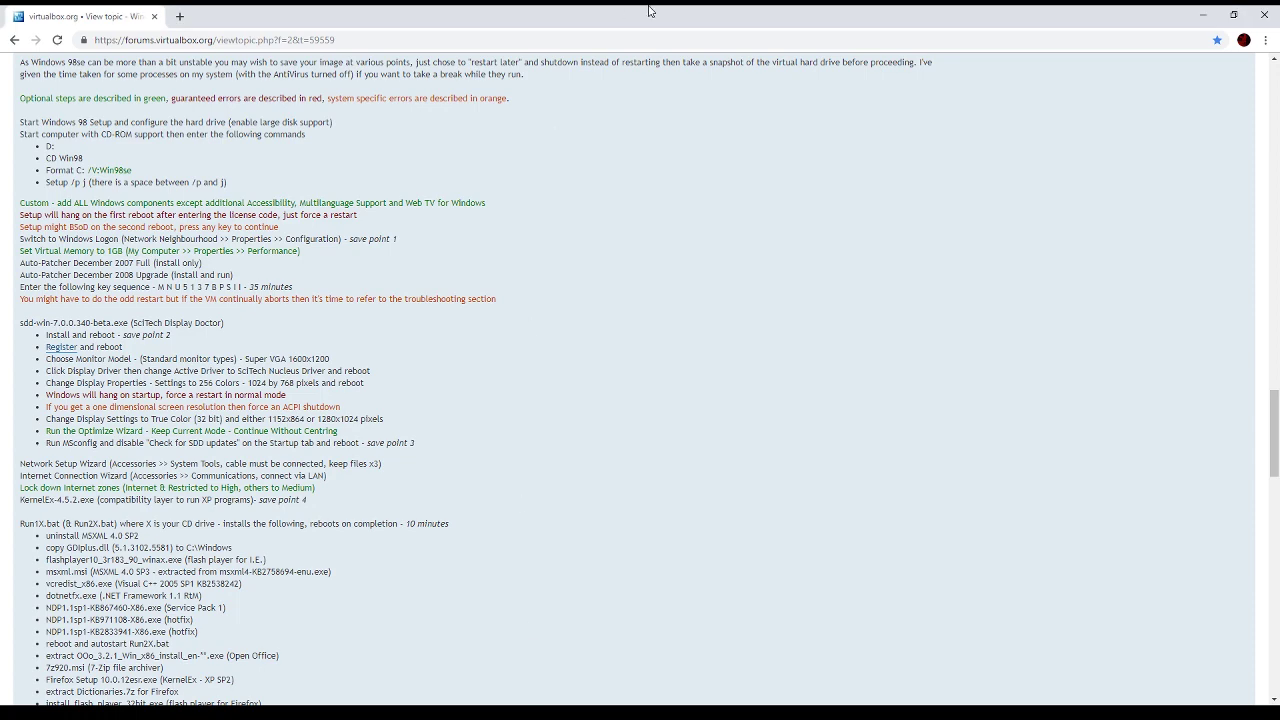
# Step: Restore the browser from full screen and highlight the guide's 'Switch to Windows Logon' step
pyautogui.moveTo(646, 10); pyautogui.dragTo(354, 5)
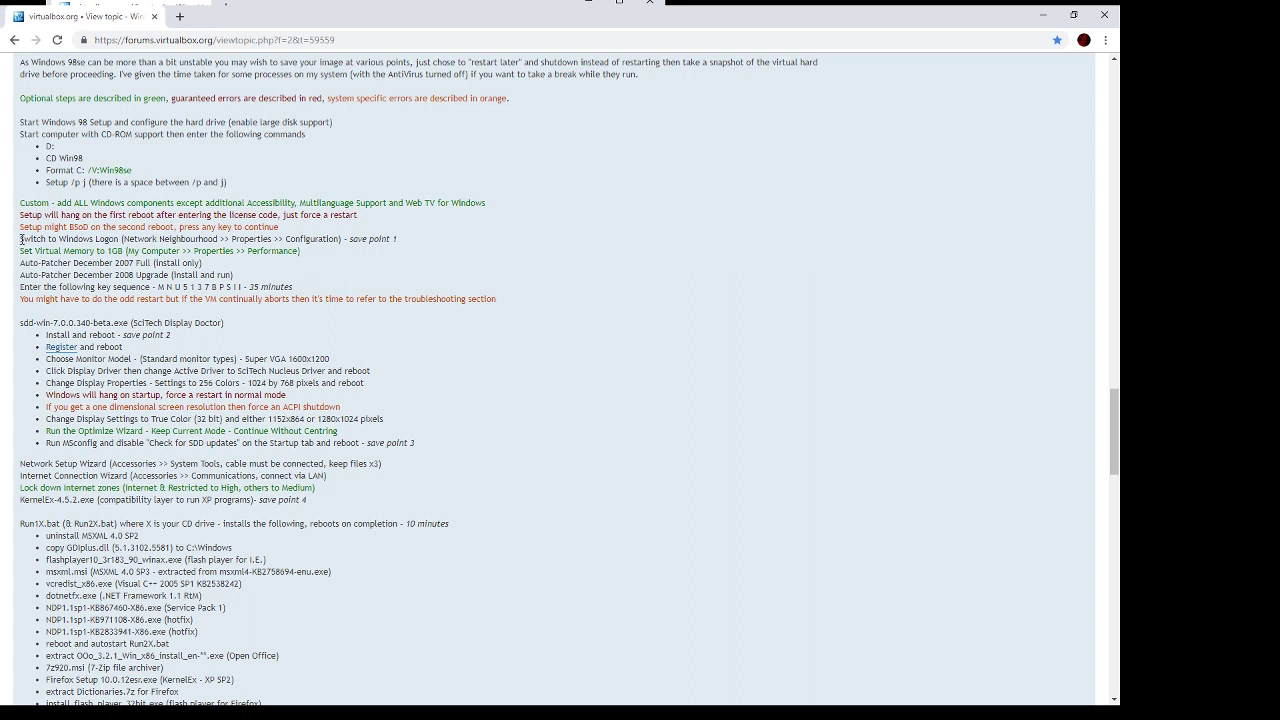
pyautogui.moveTo(22, 244); pyautogui.dragTo(405, 243)
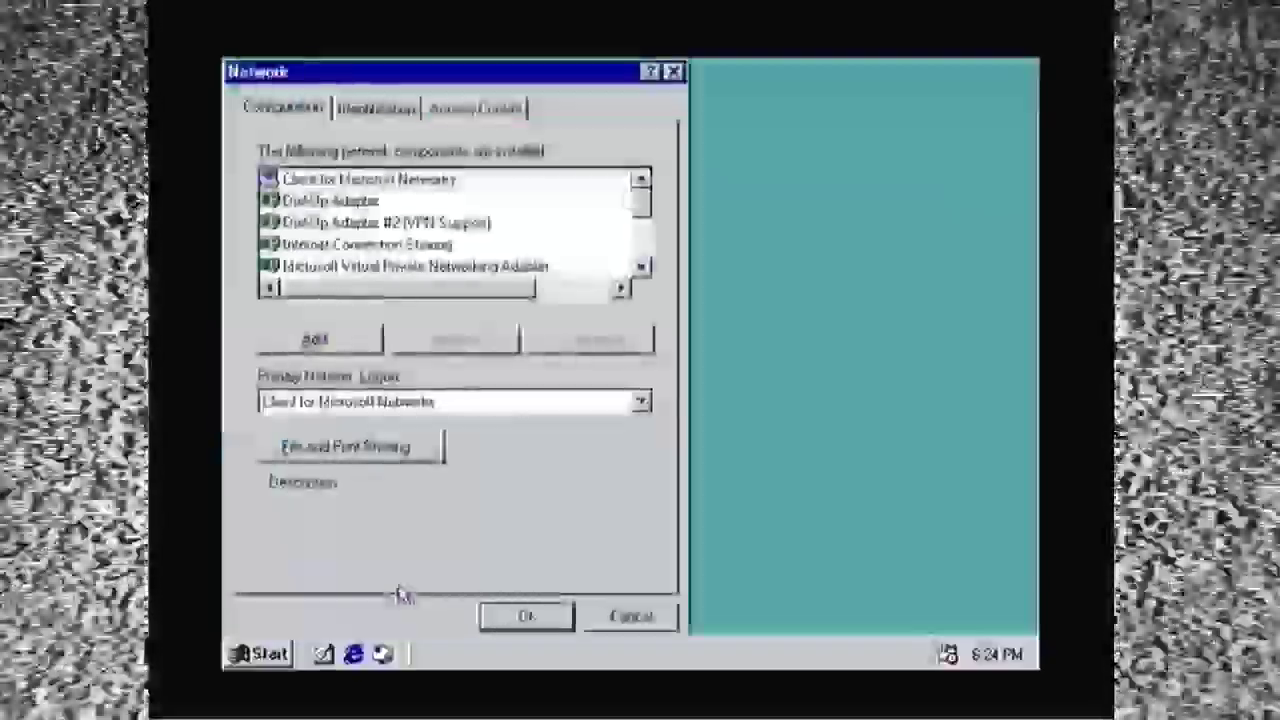
# Step: Set Primary Network Logon to Windows Logon on the Network Configuration tab
pyautogui.click(436, 404)
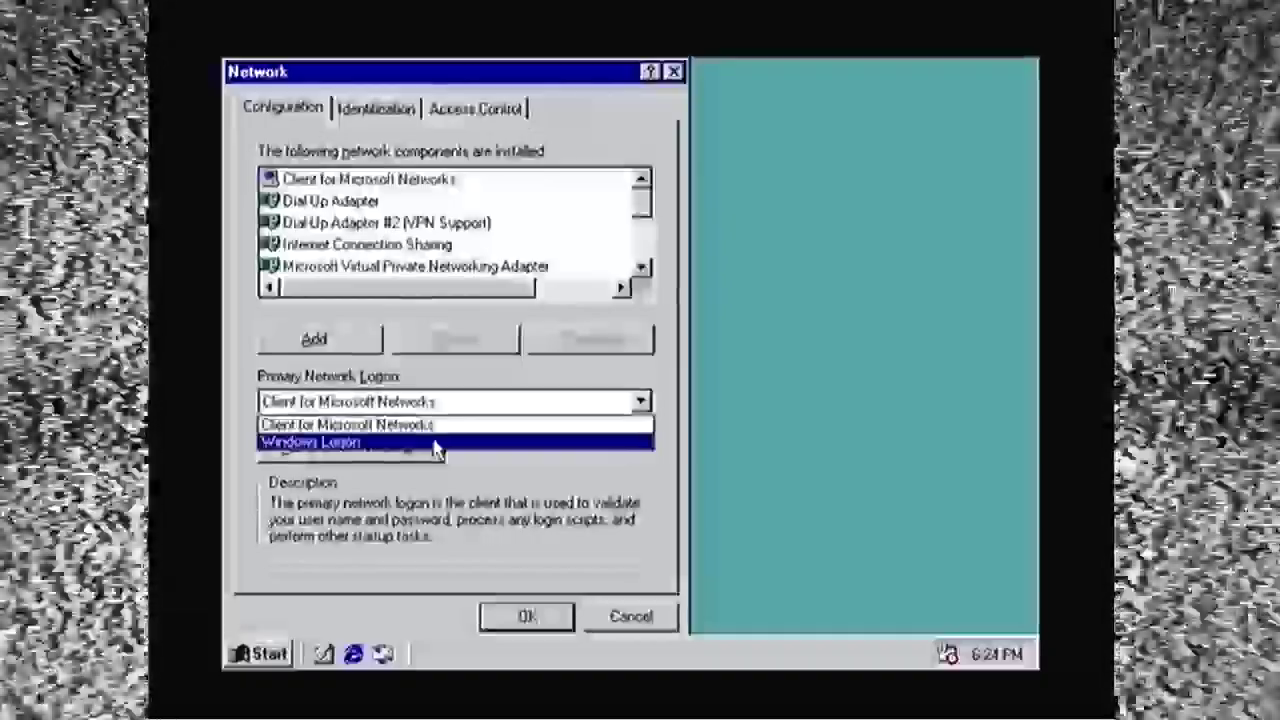
pyautogui.click(436, 442)
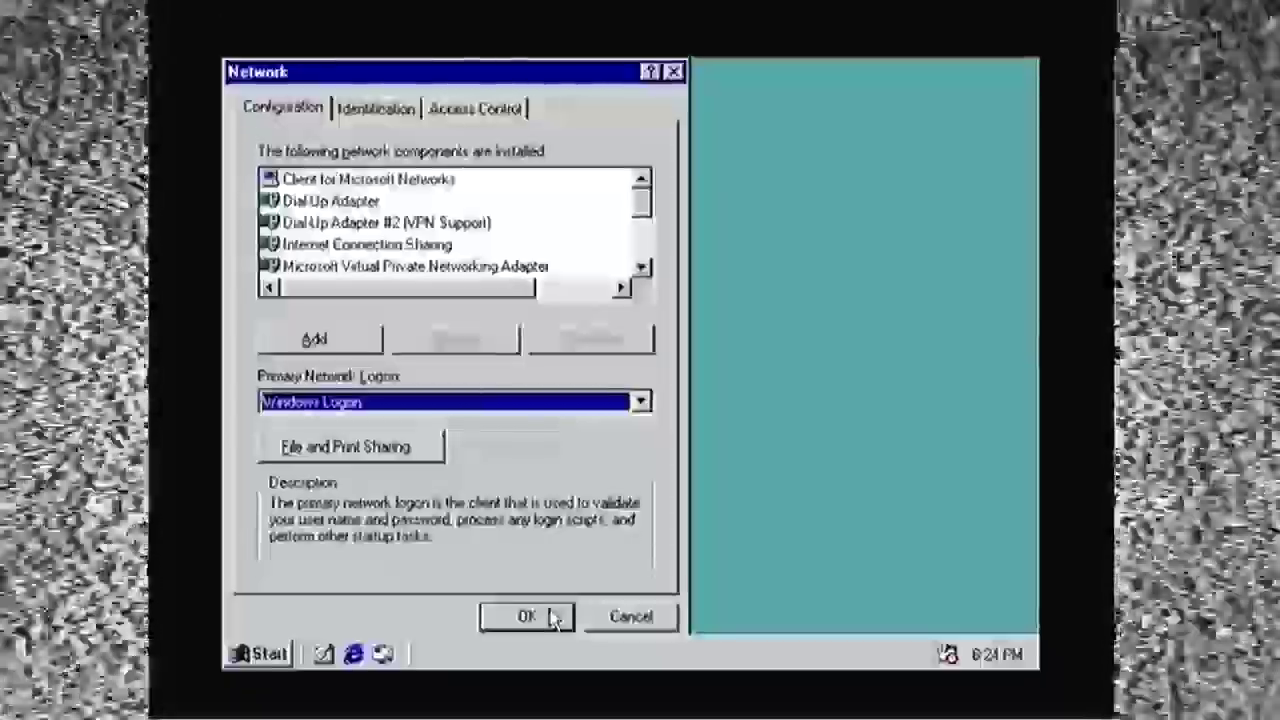
# Step: Confirm the Network dialog with OK to save the Windows Logon change
pyautogui.click(553, 617)
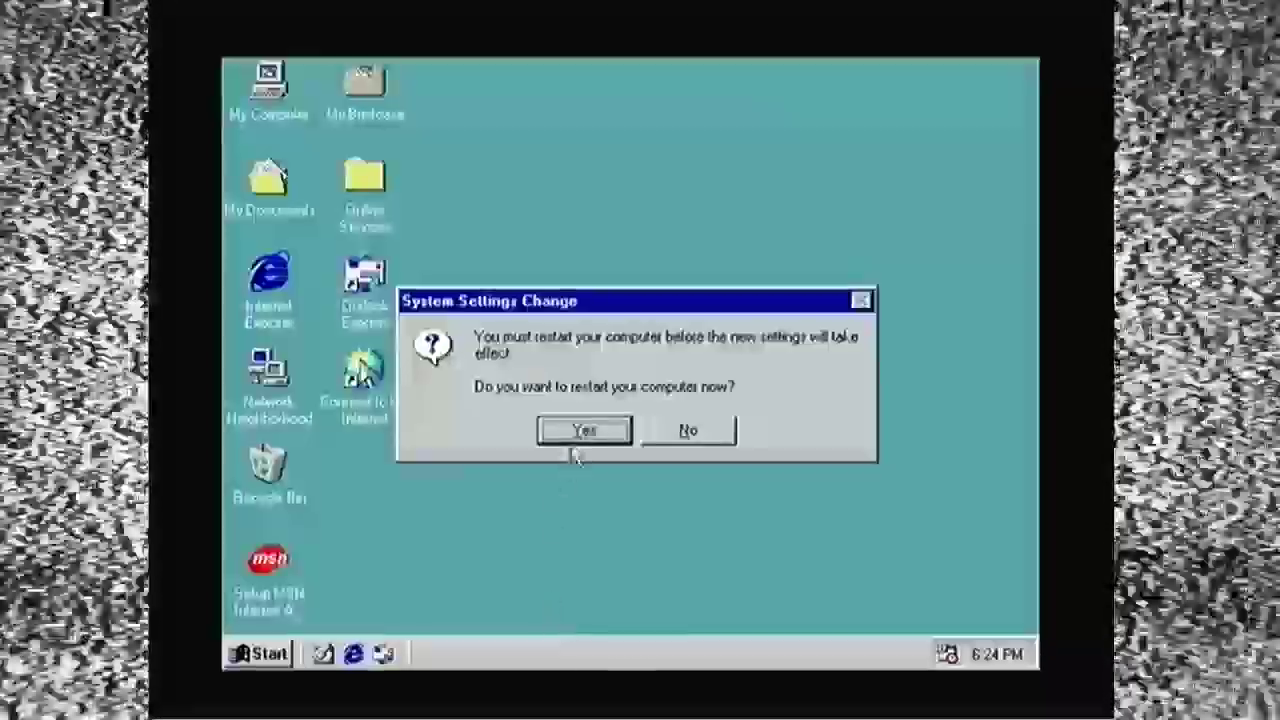